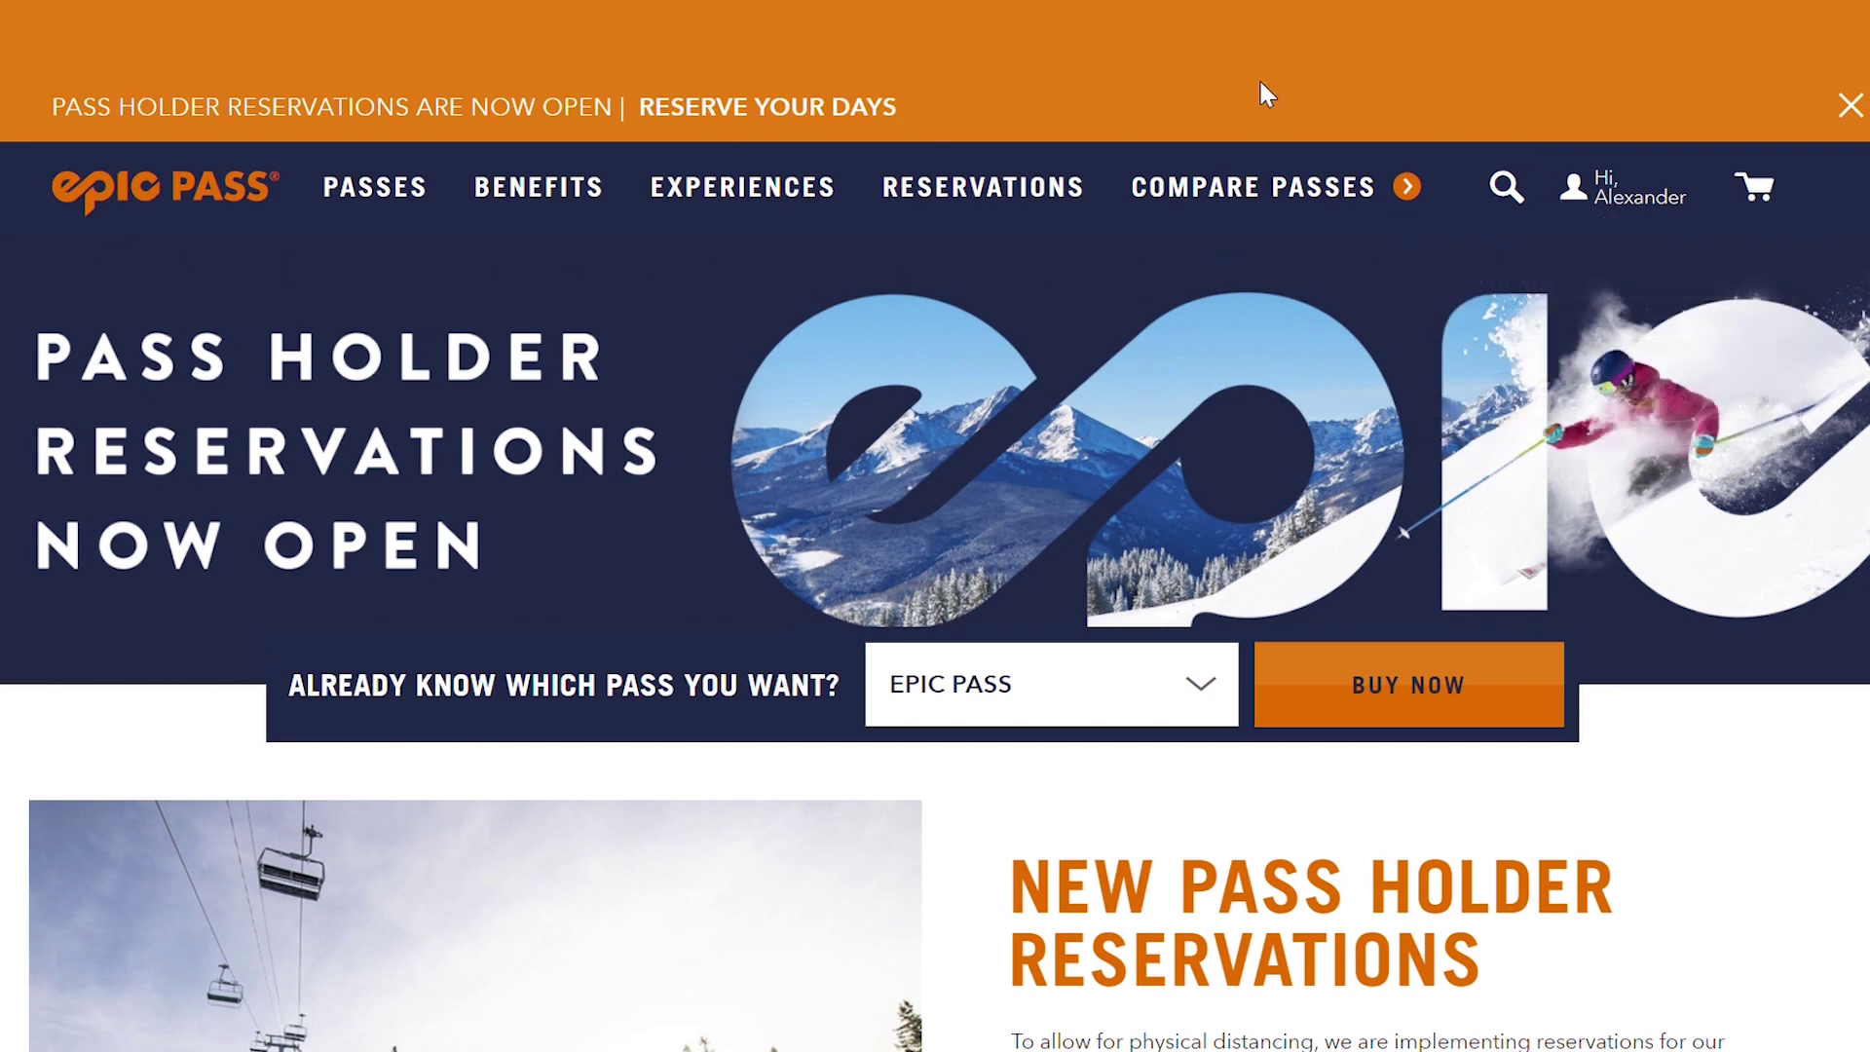
Choose Make a Reservation under Reservations to enter the pass holder reservations waiting room
mouse_move(1028, 192)
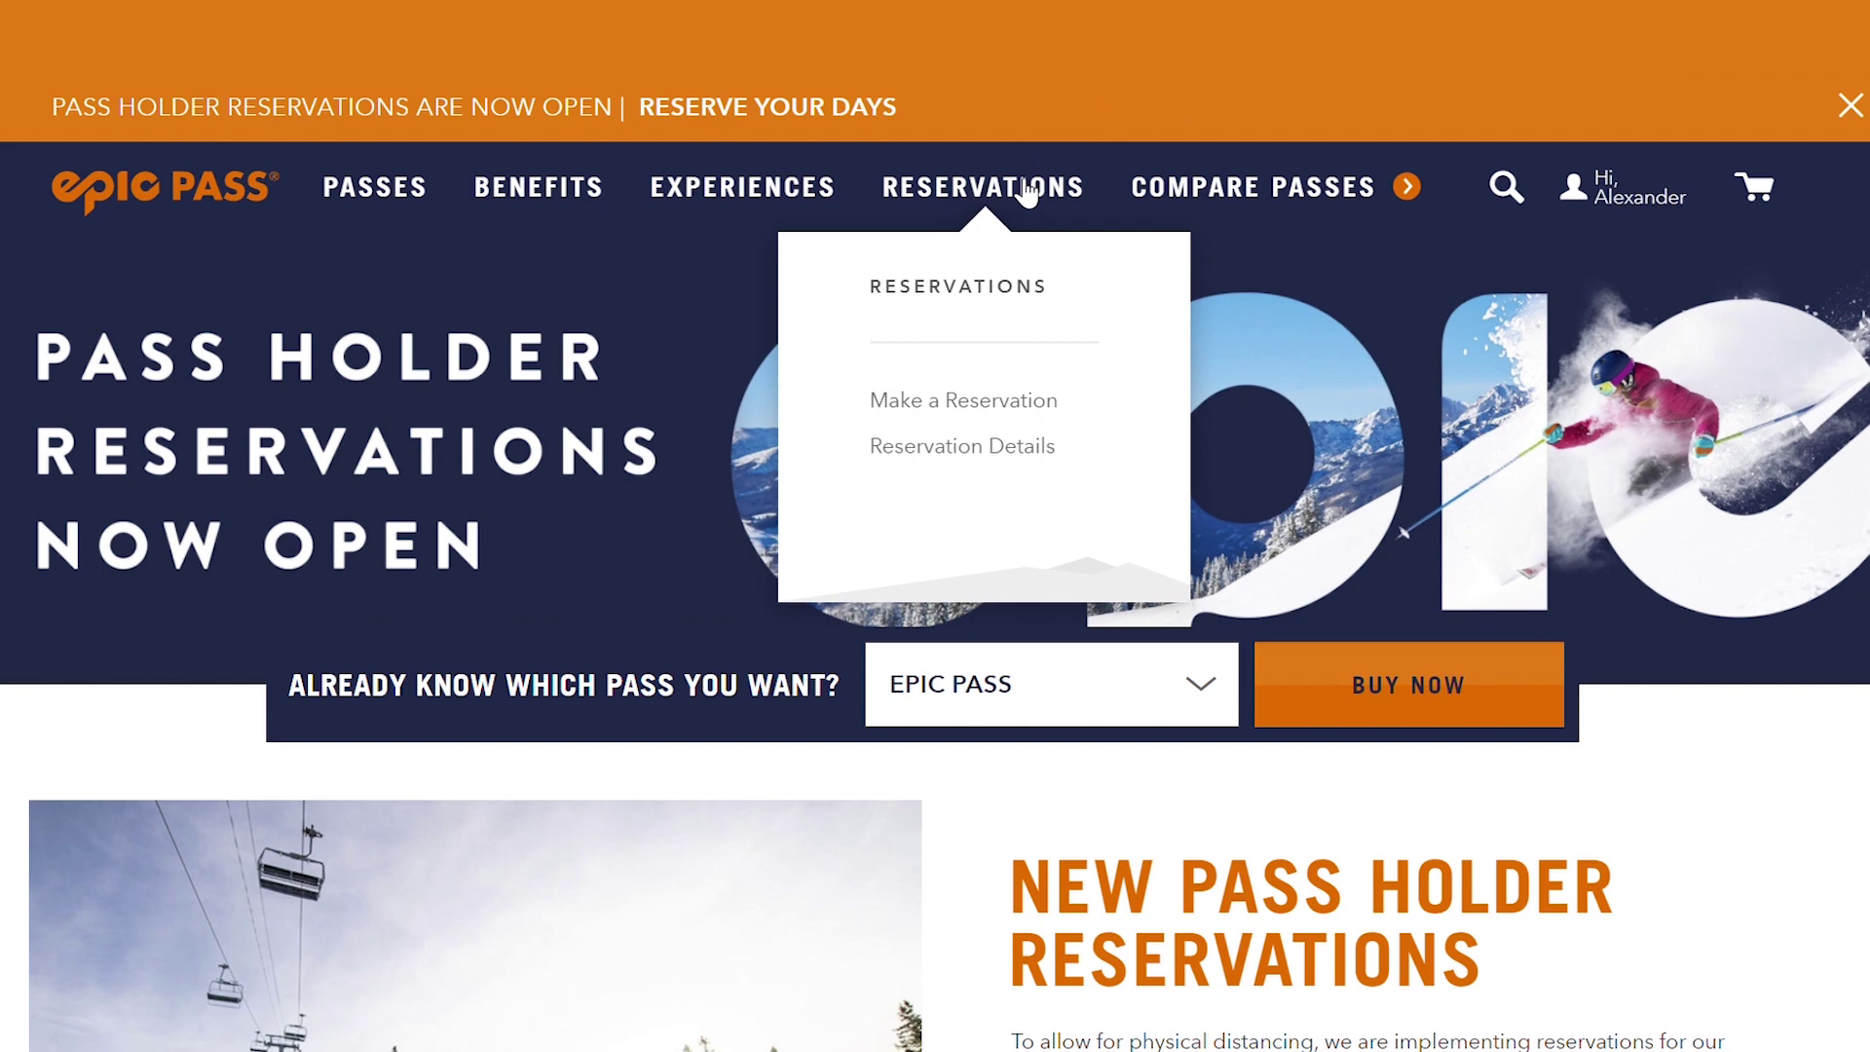
click(1057, 403)
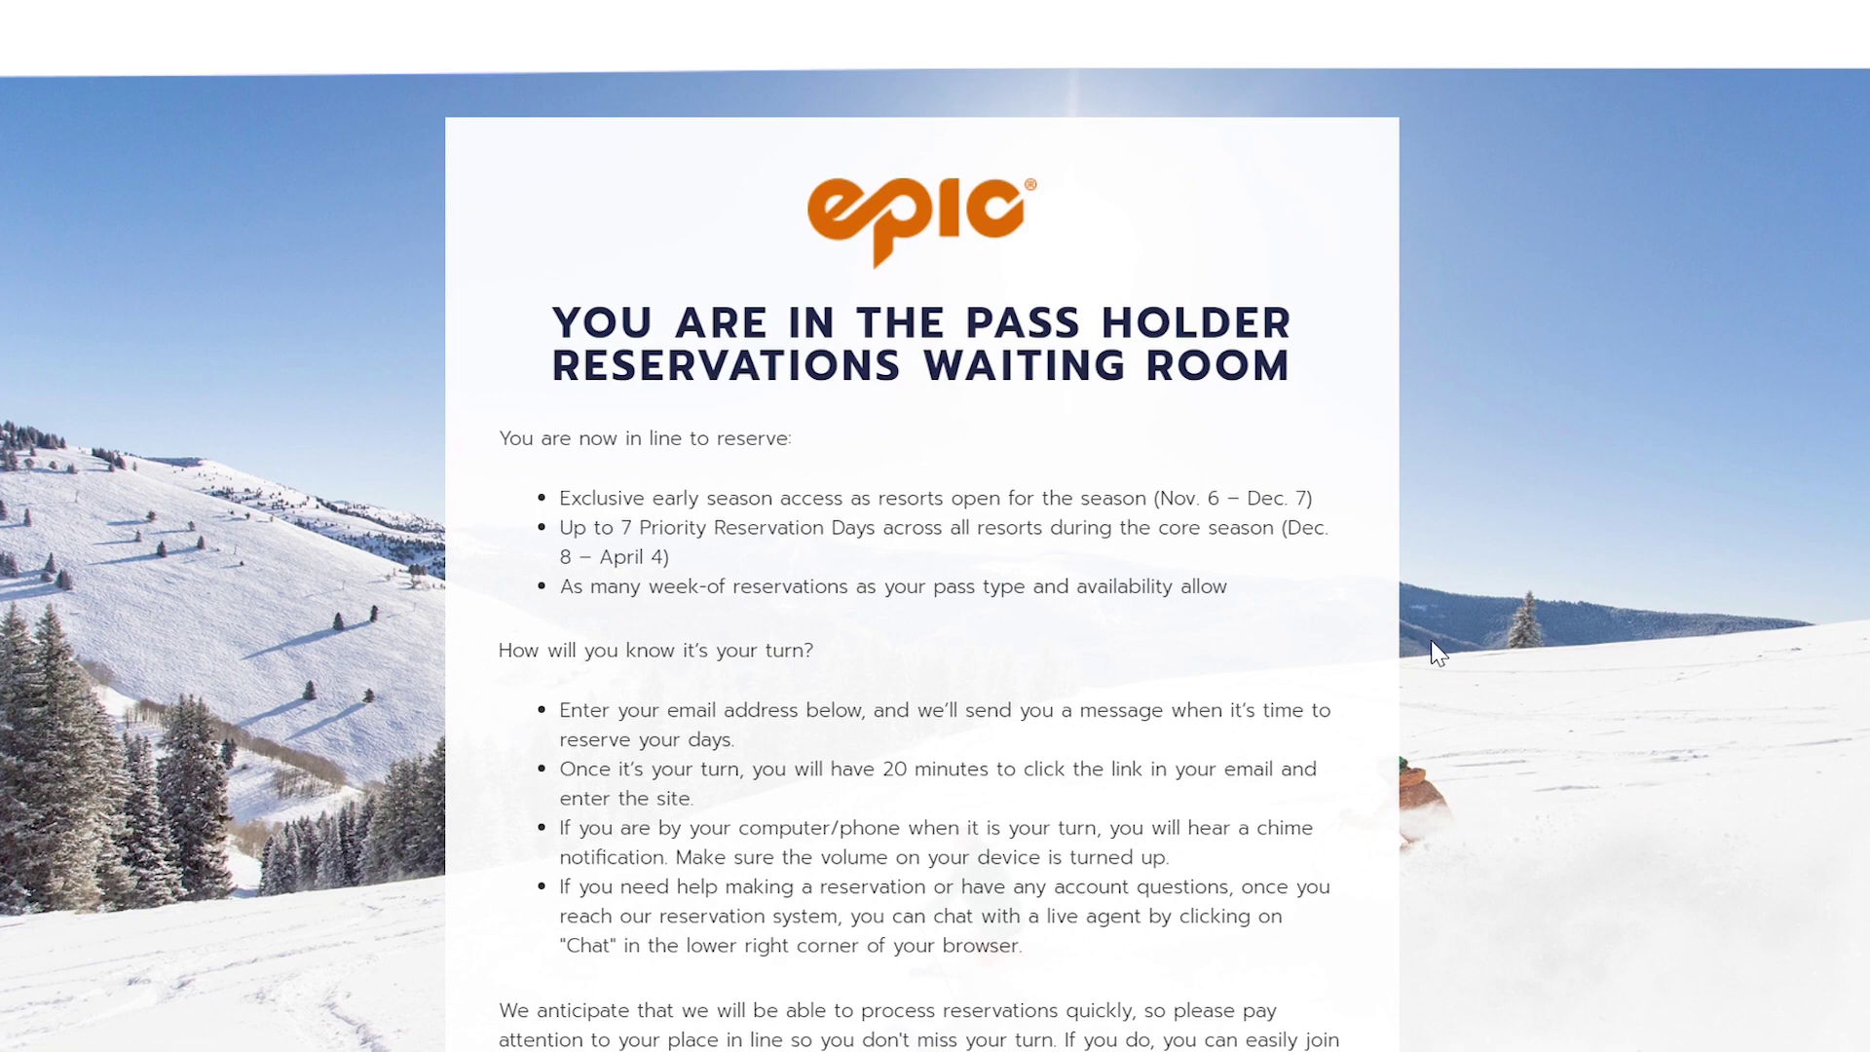
Enter your e-mail address and request an e-mail notification when your turn in the queue comes
scroll(1439, 653, down, 8)
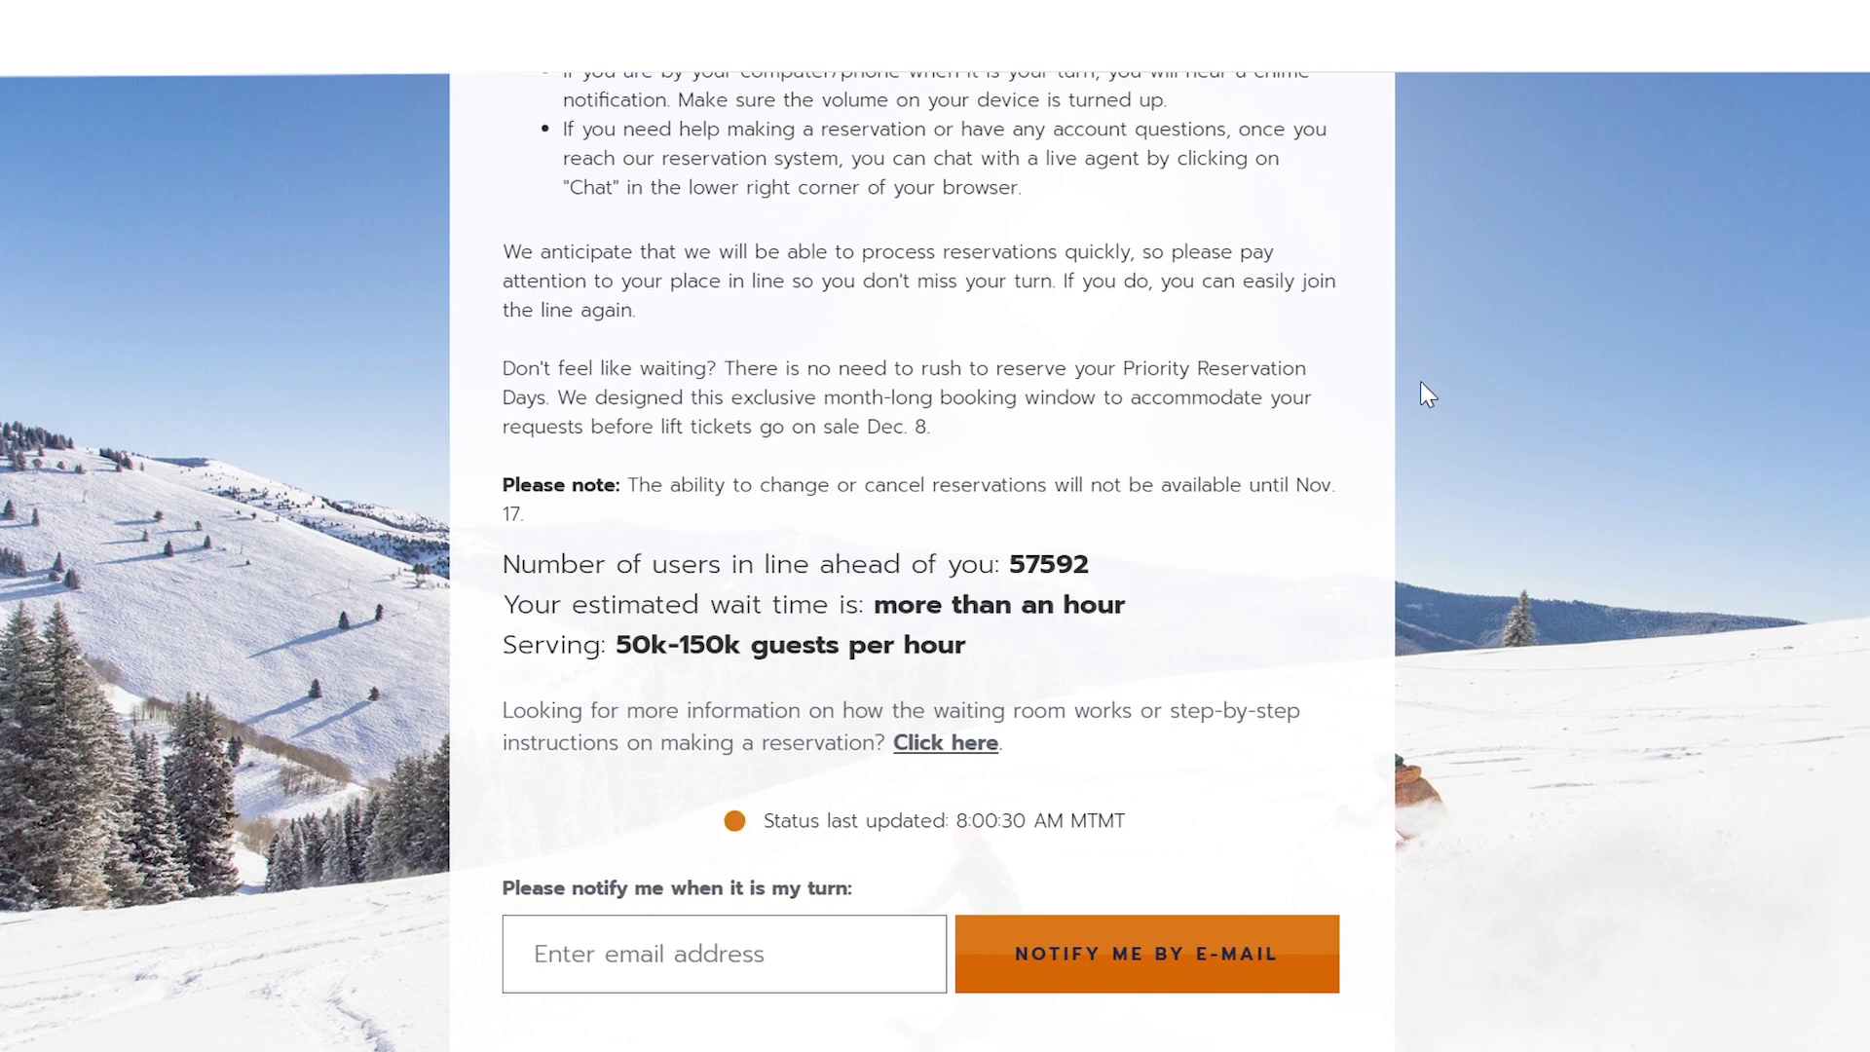
scroll(1420, 382, down, 3)
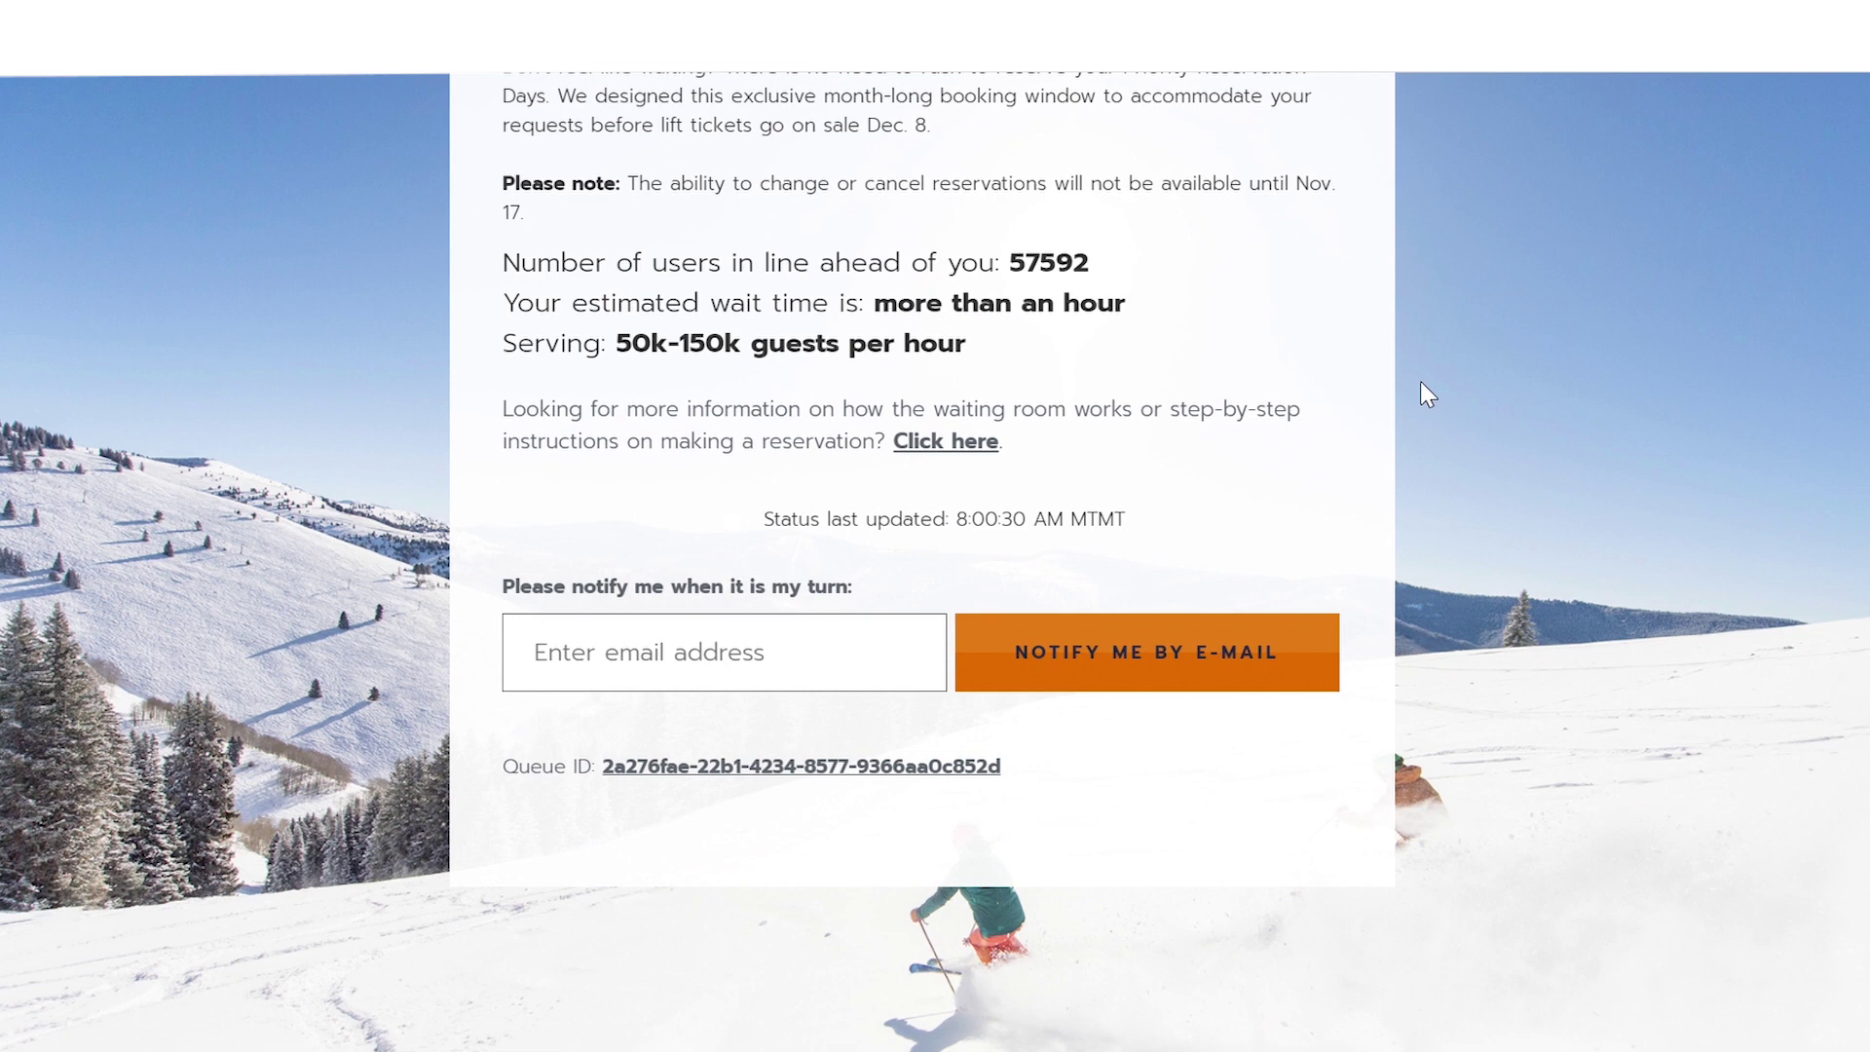
click(880, 675)
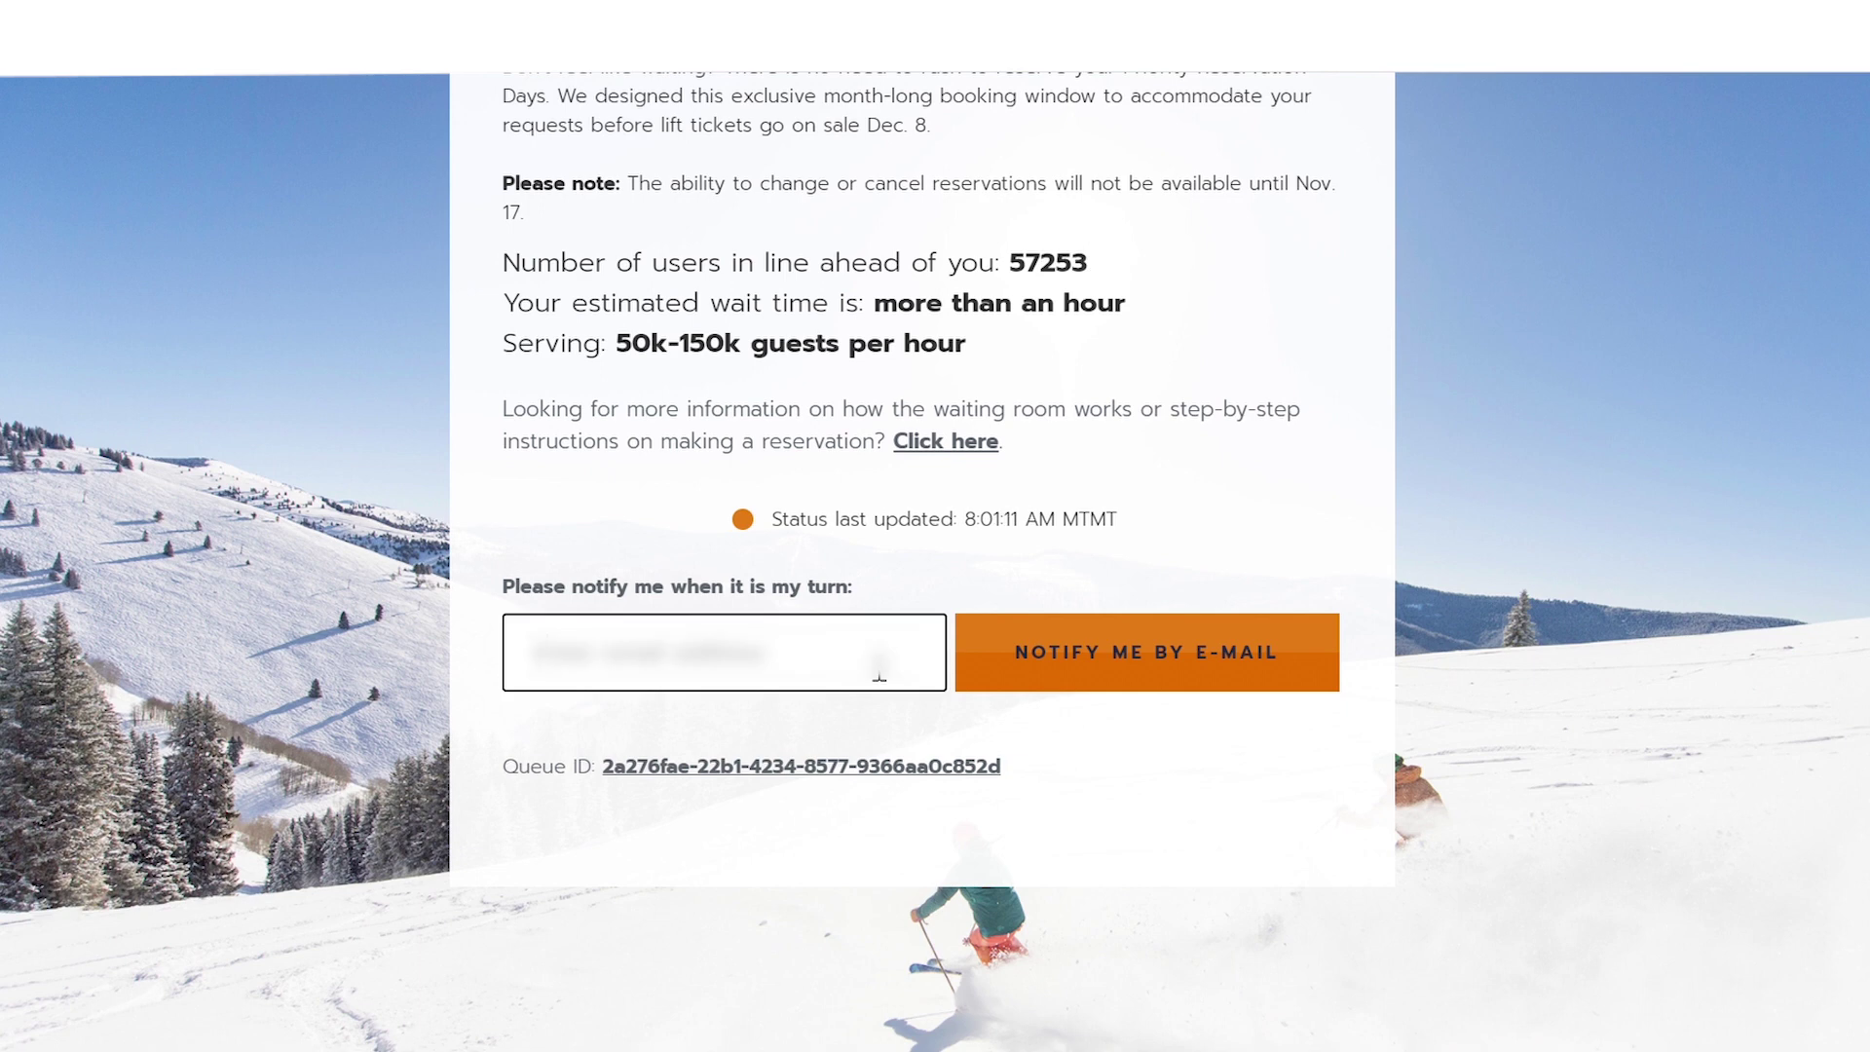
text(abcdefghijk)
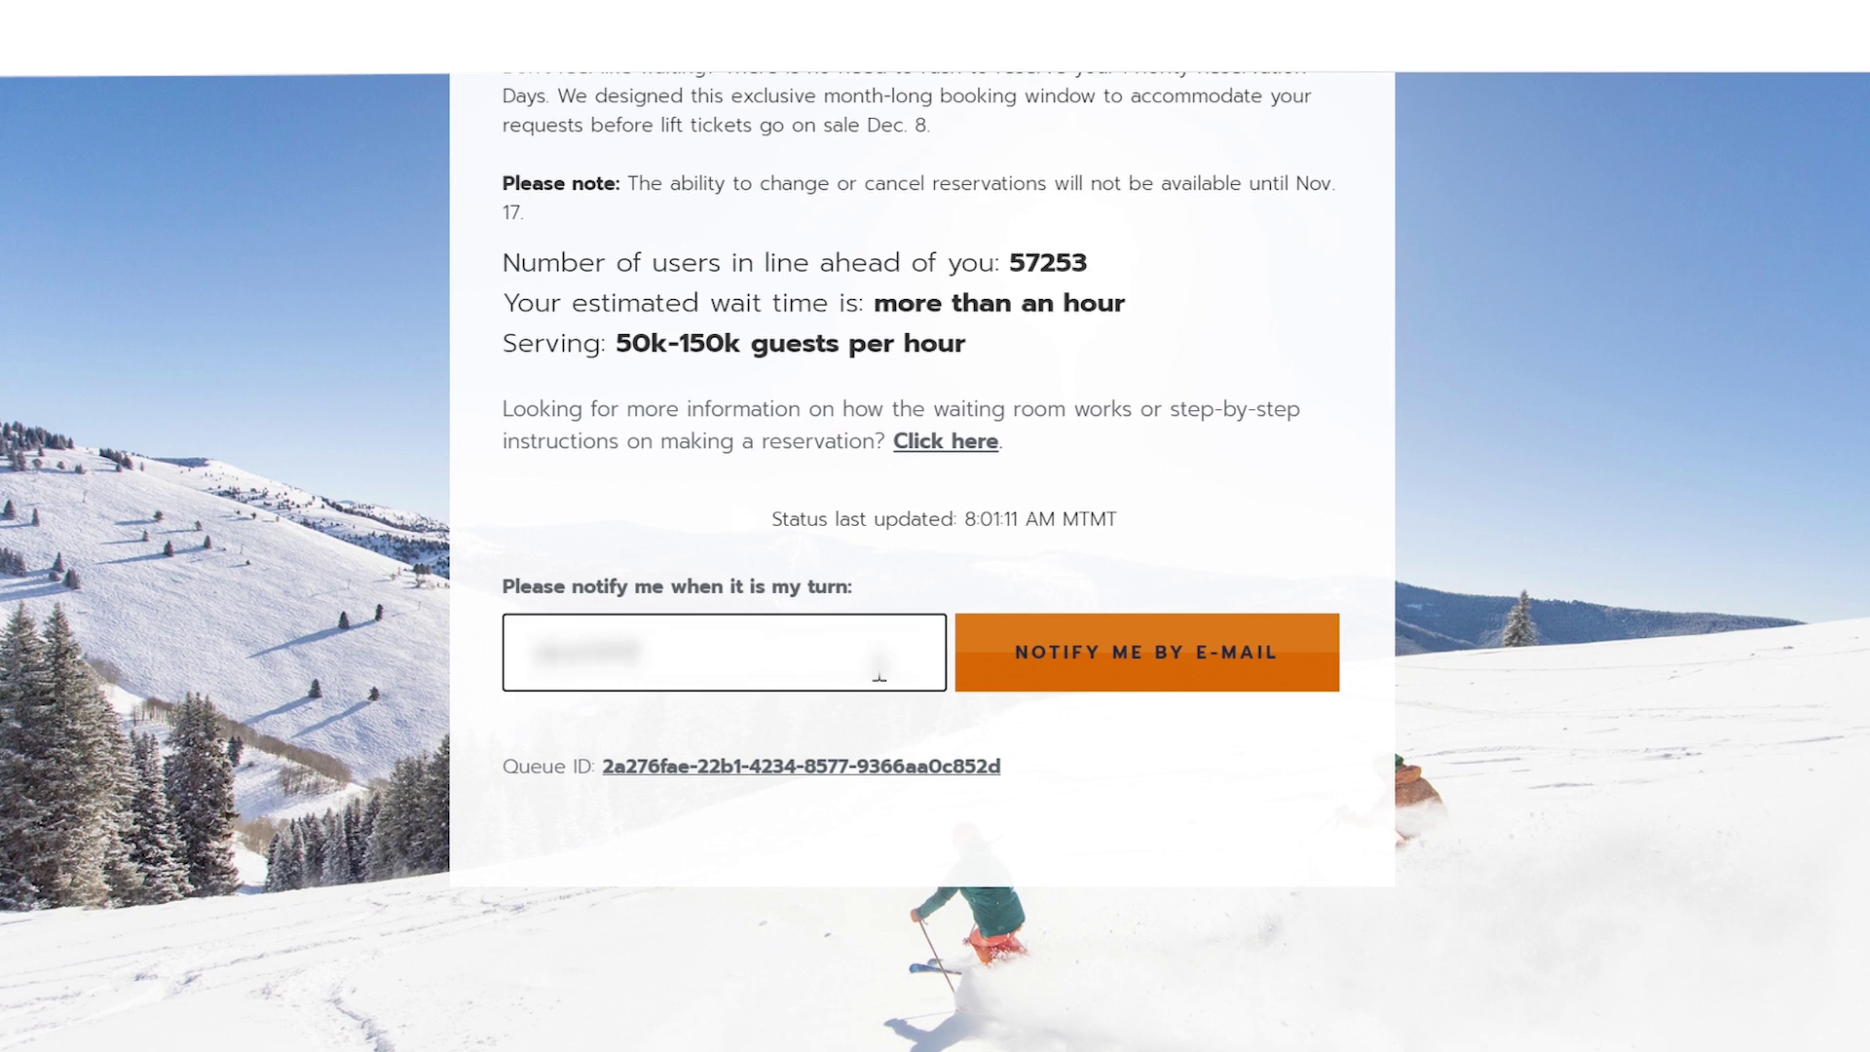
text(lmnop)
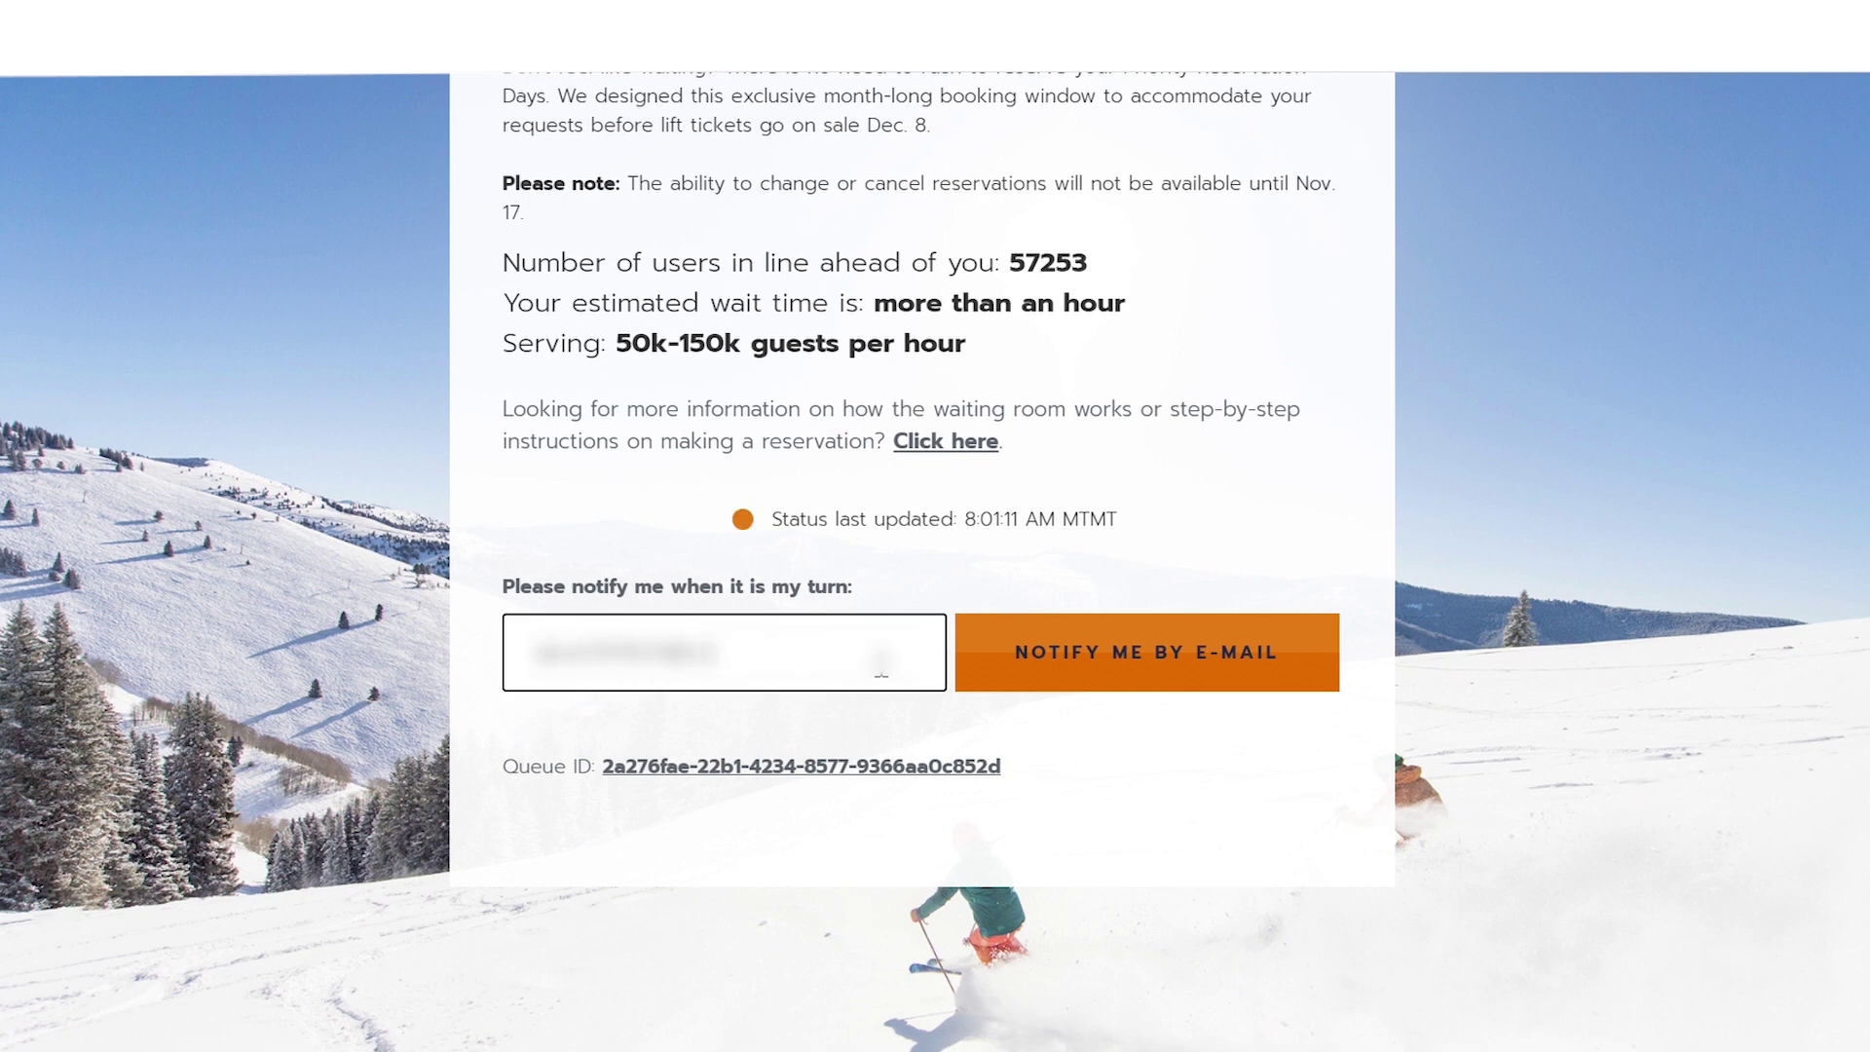
text(qrstu)
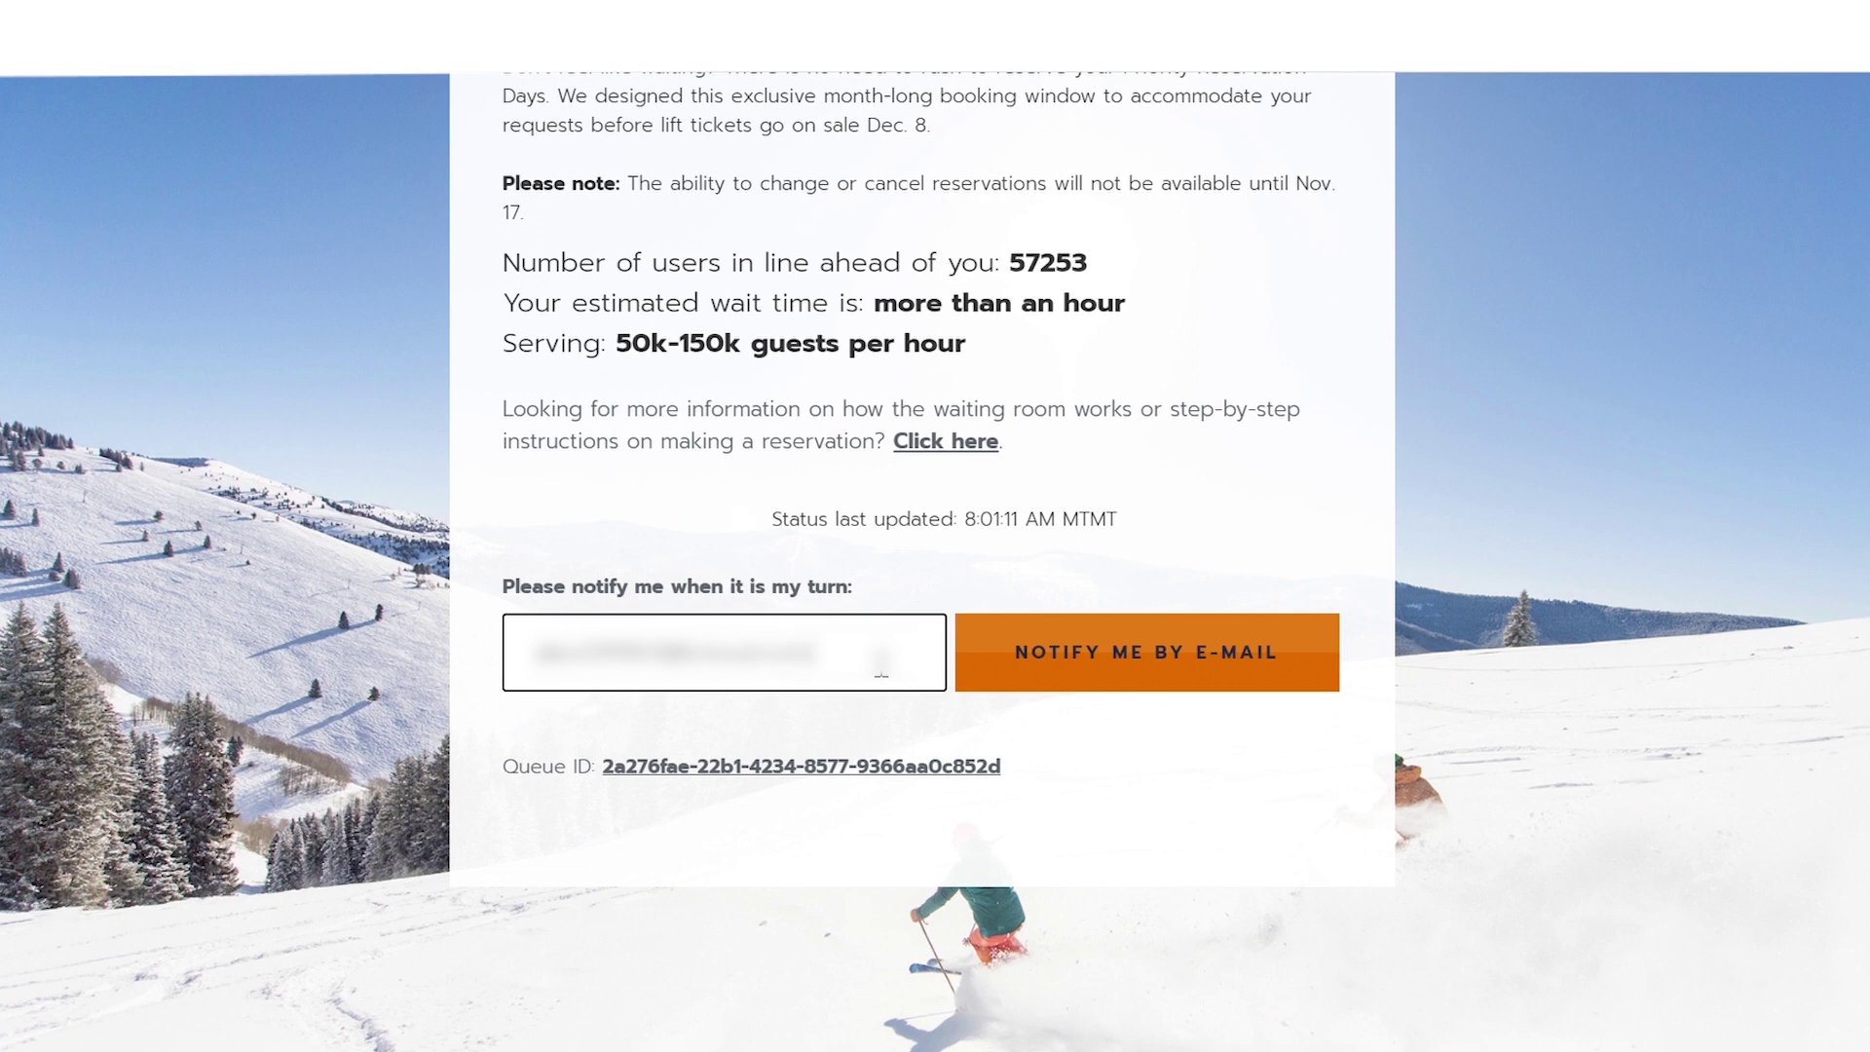
click(1081, 669)
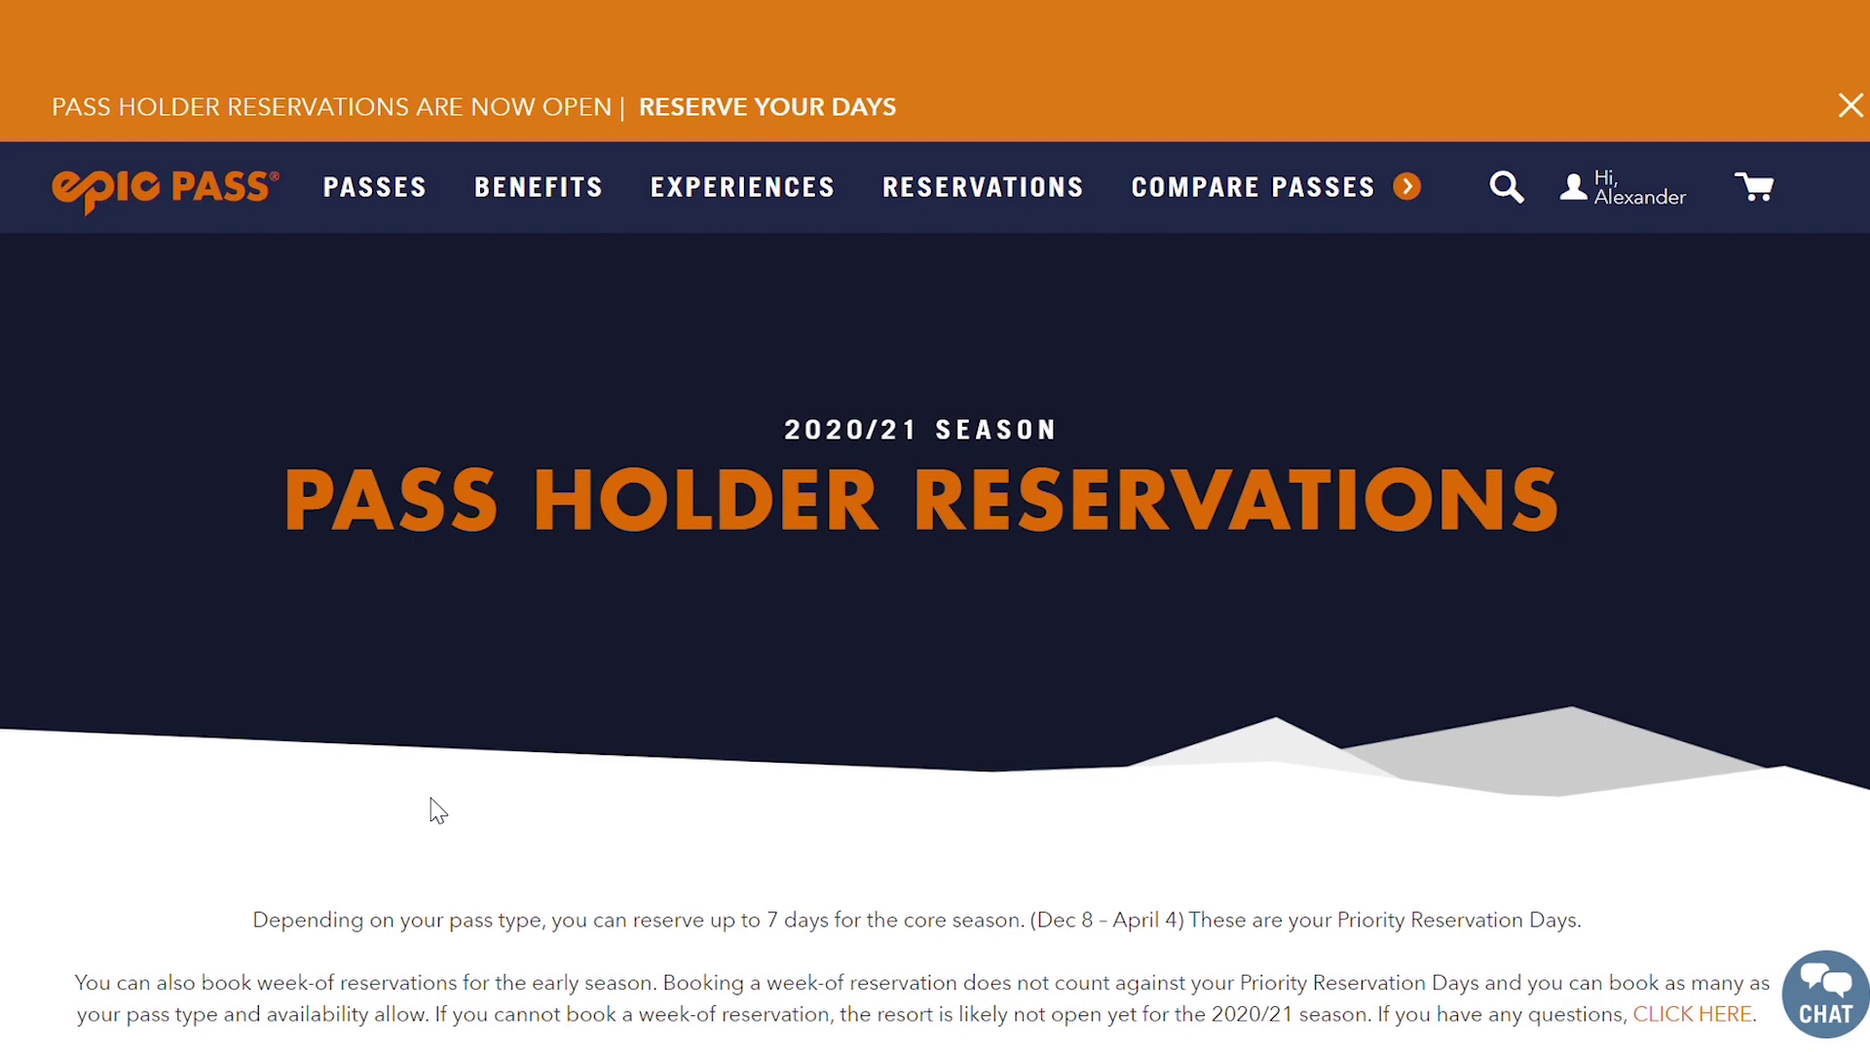
Select Mt Snow as the resort and check availability to show its November 2020 calendar
scroll(438, 808, down, 15)
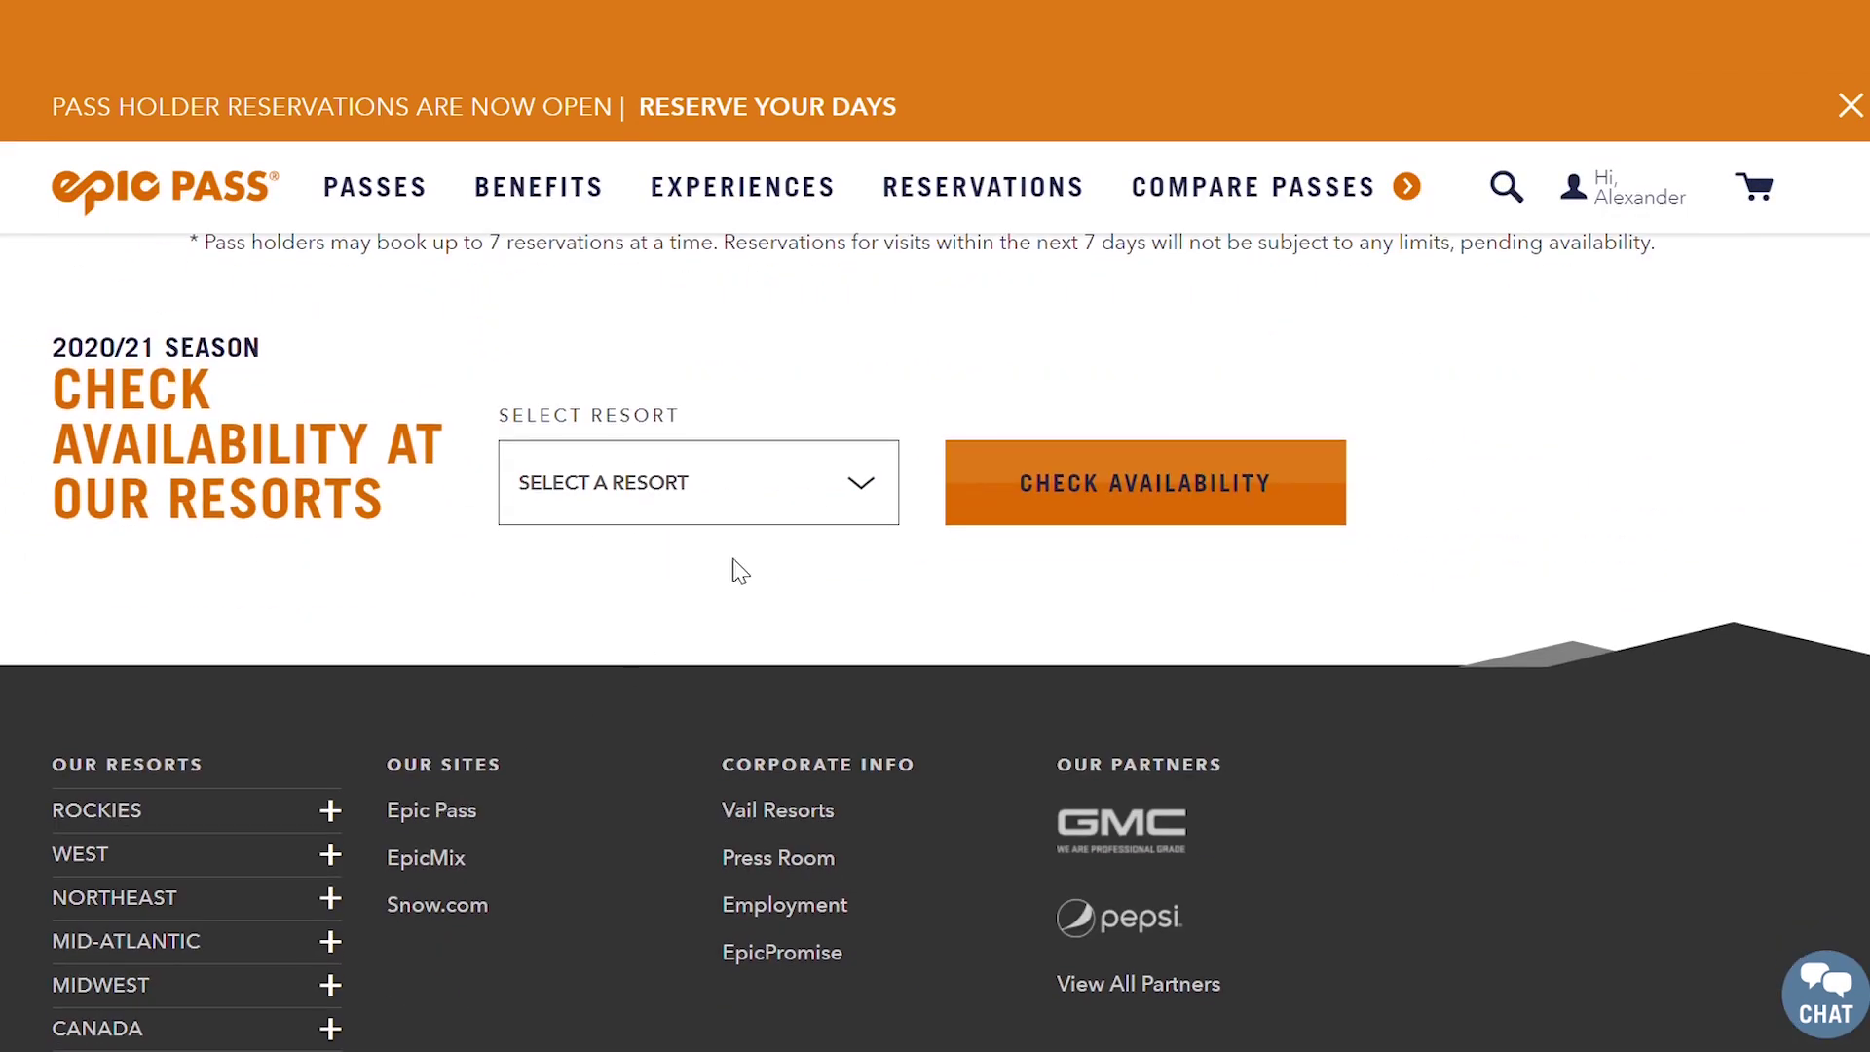
click(796, 514)
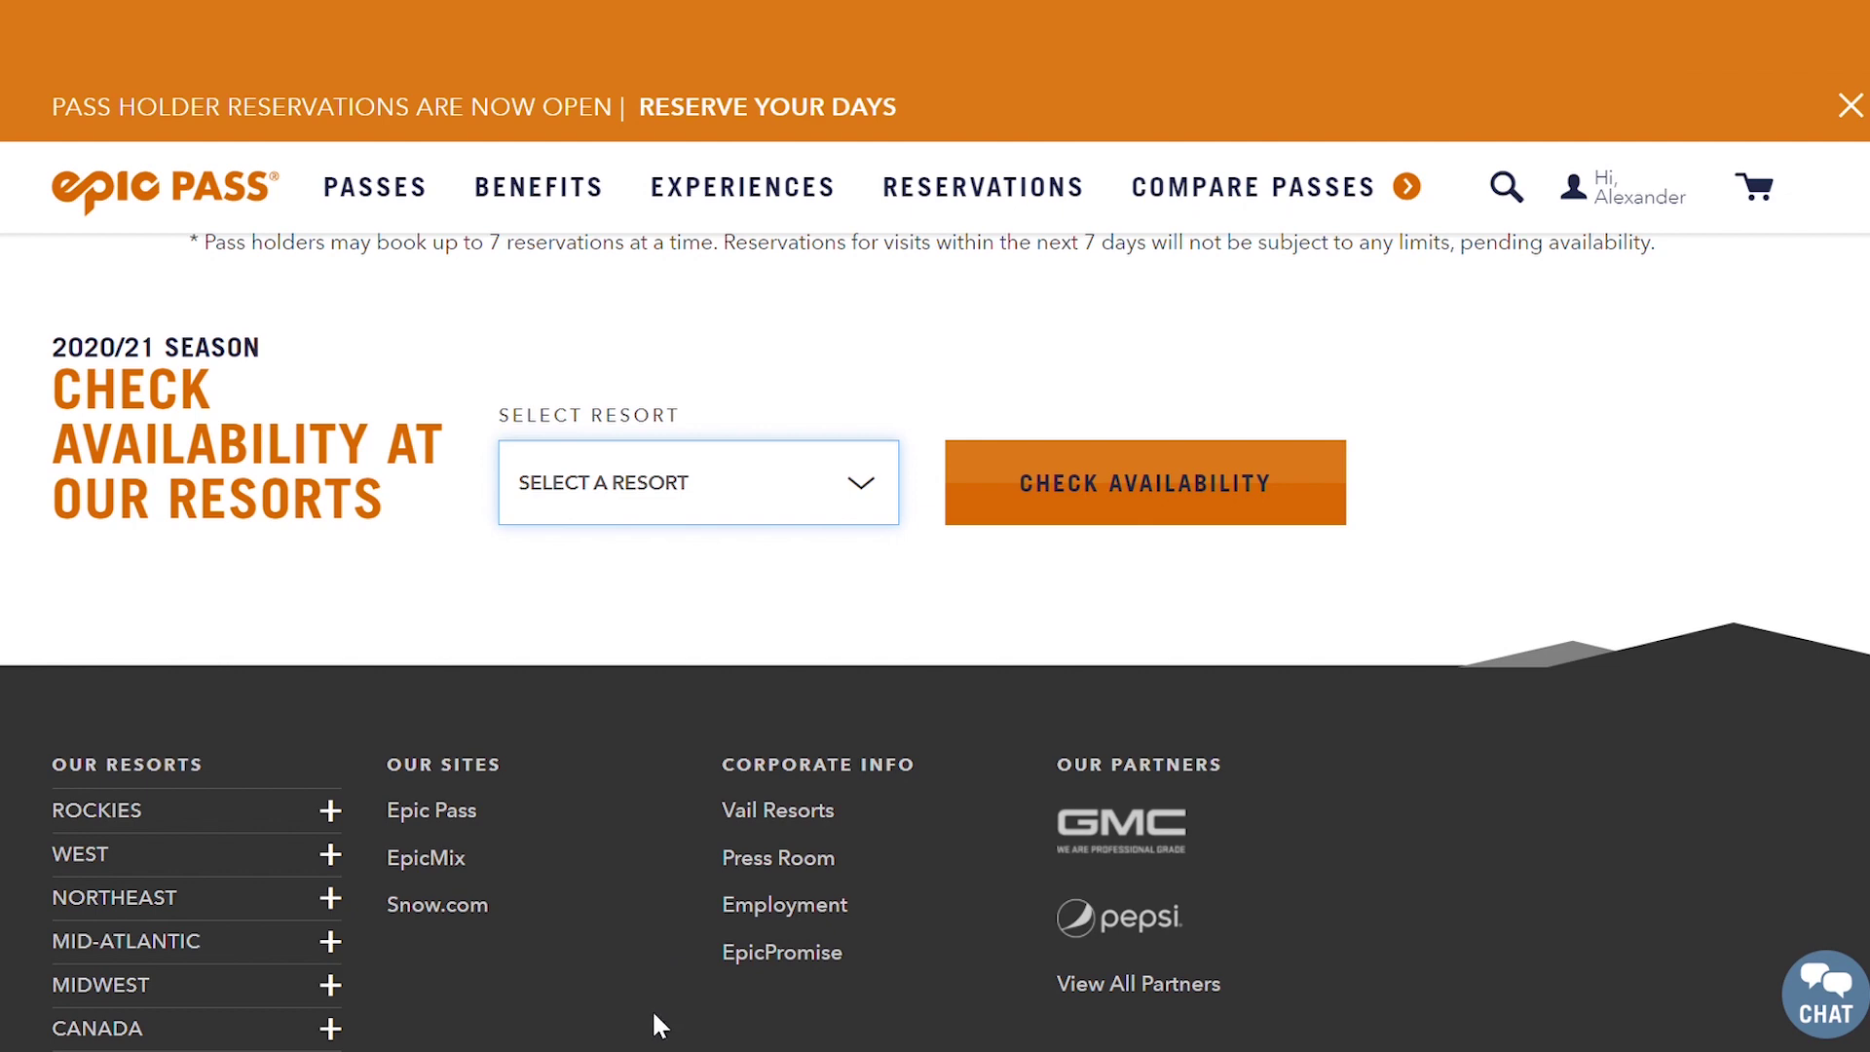
text(mt snow)
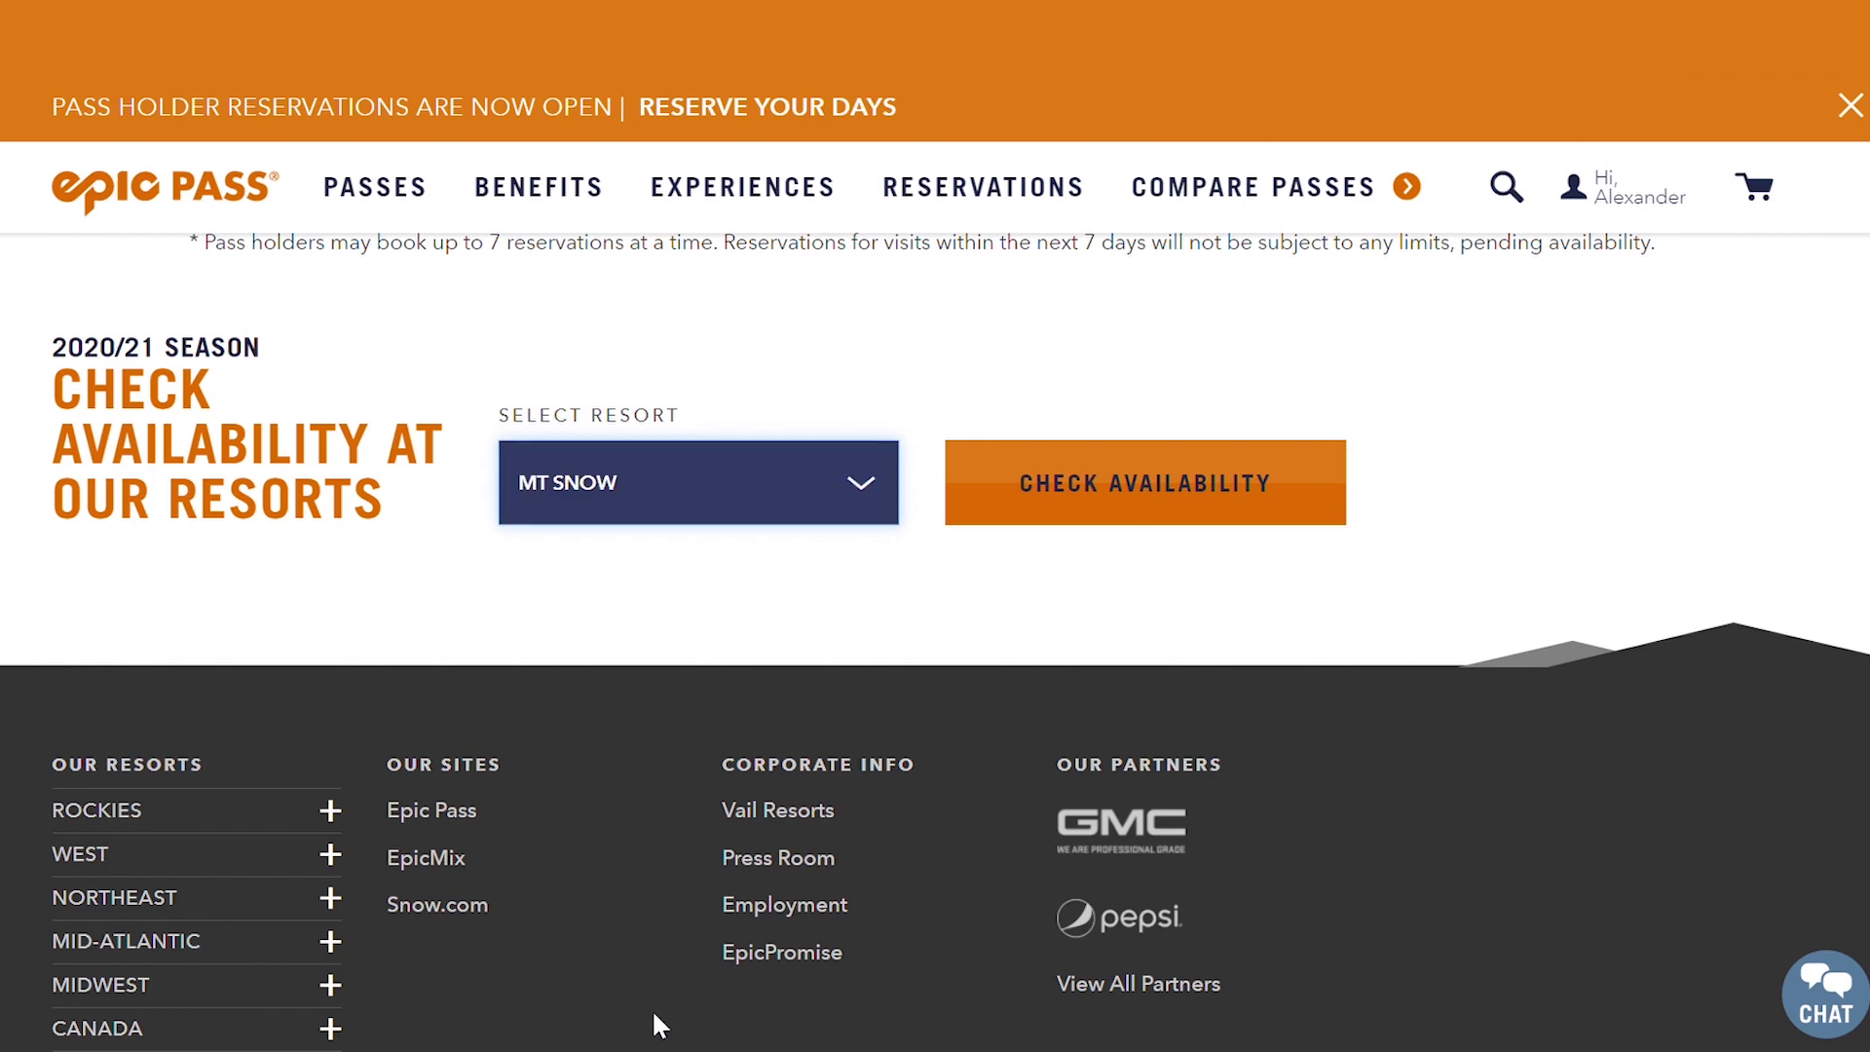
click(1250, 494)
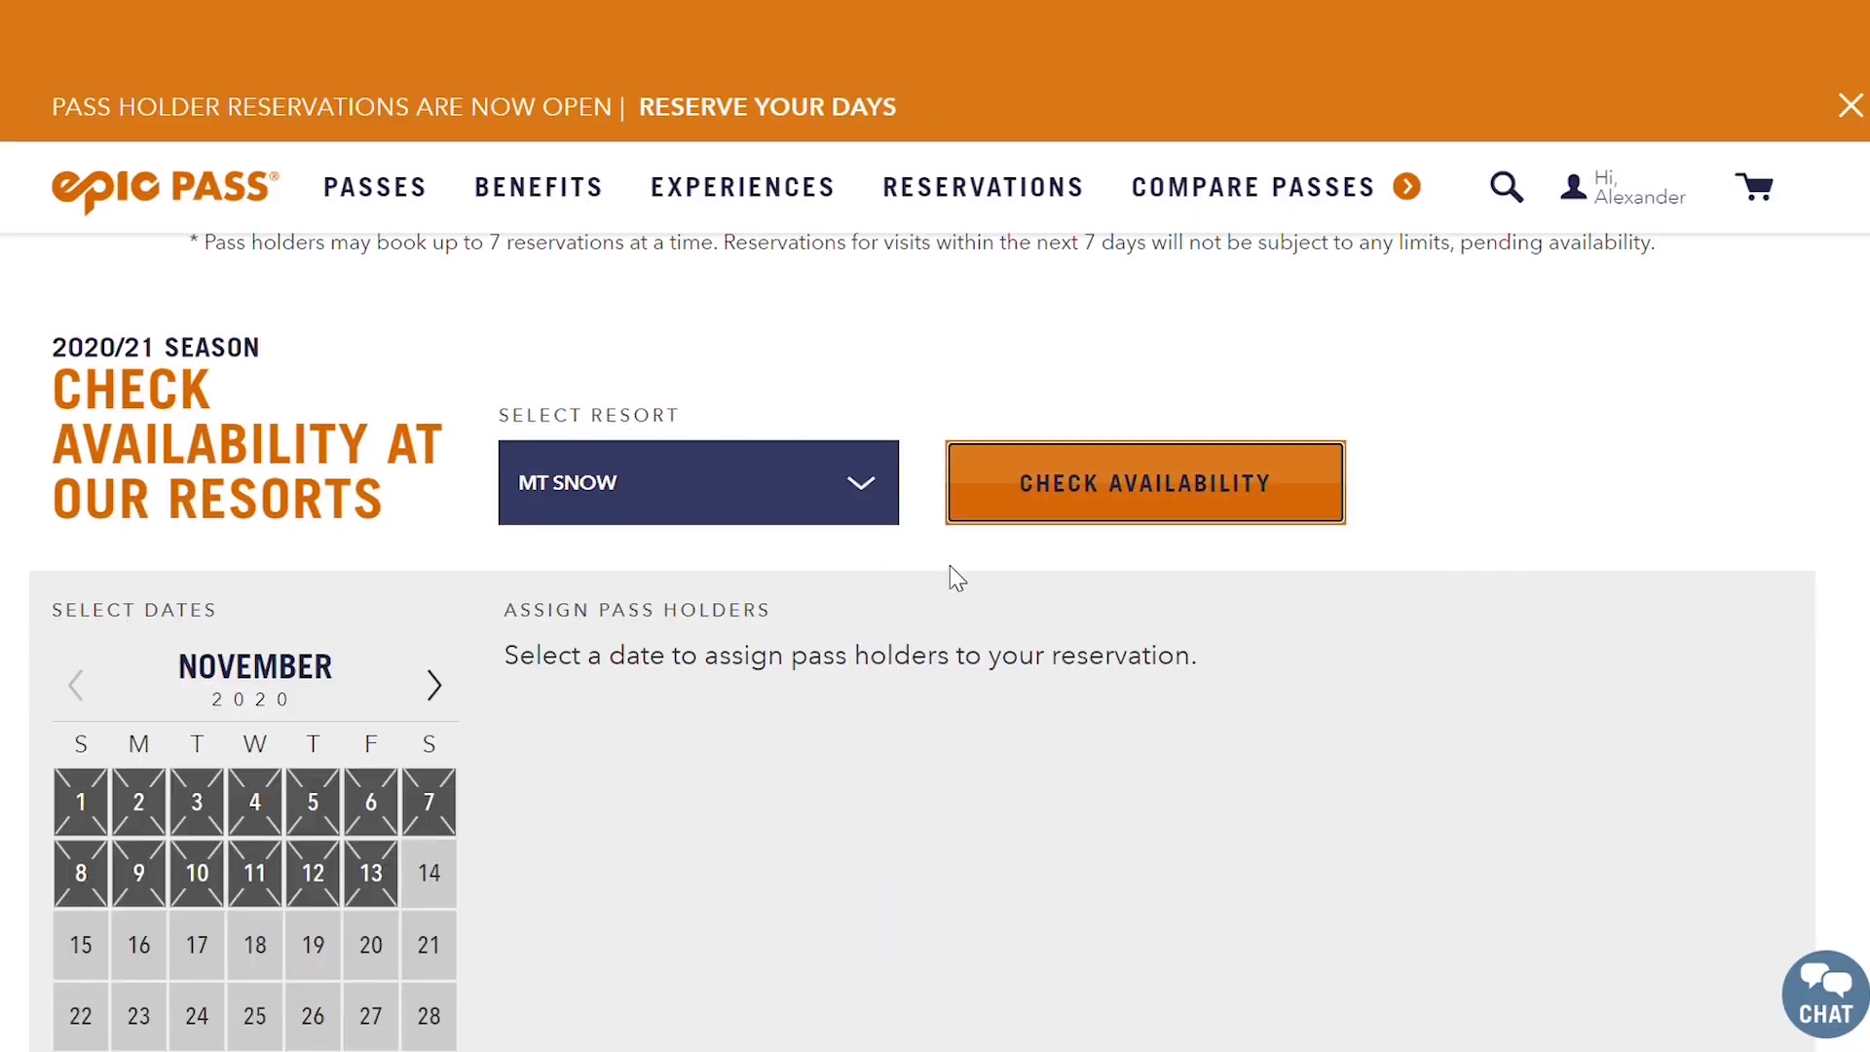
Pick Sunday, February 28, 2021 on the Mt Snow calendar and assign the pass holder to it
scroll(634, 662, down, 3)
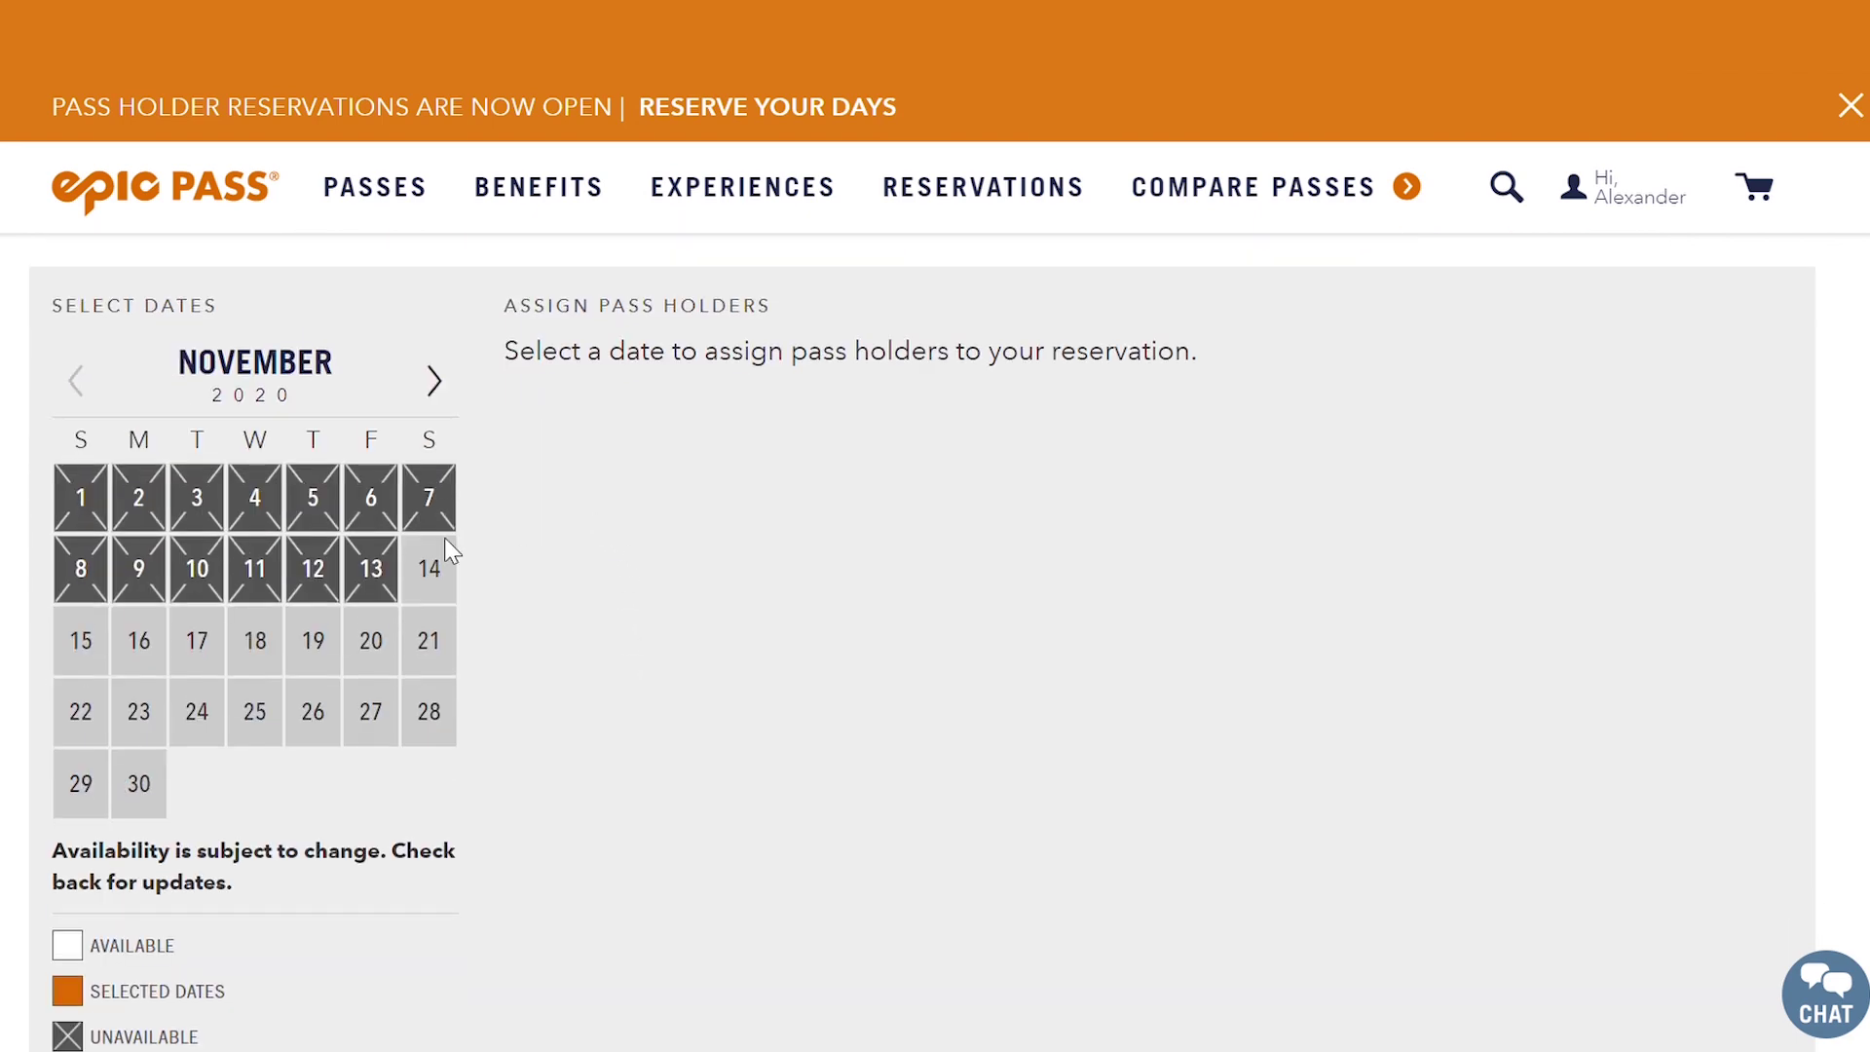
click(437, 382)
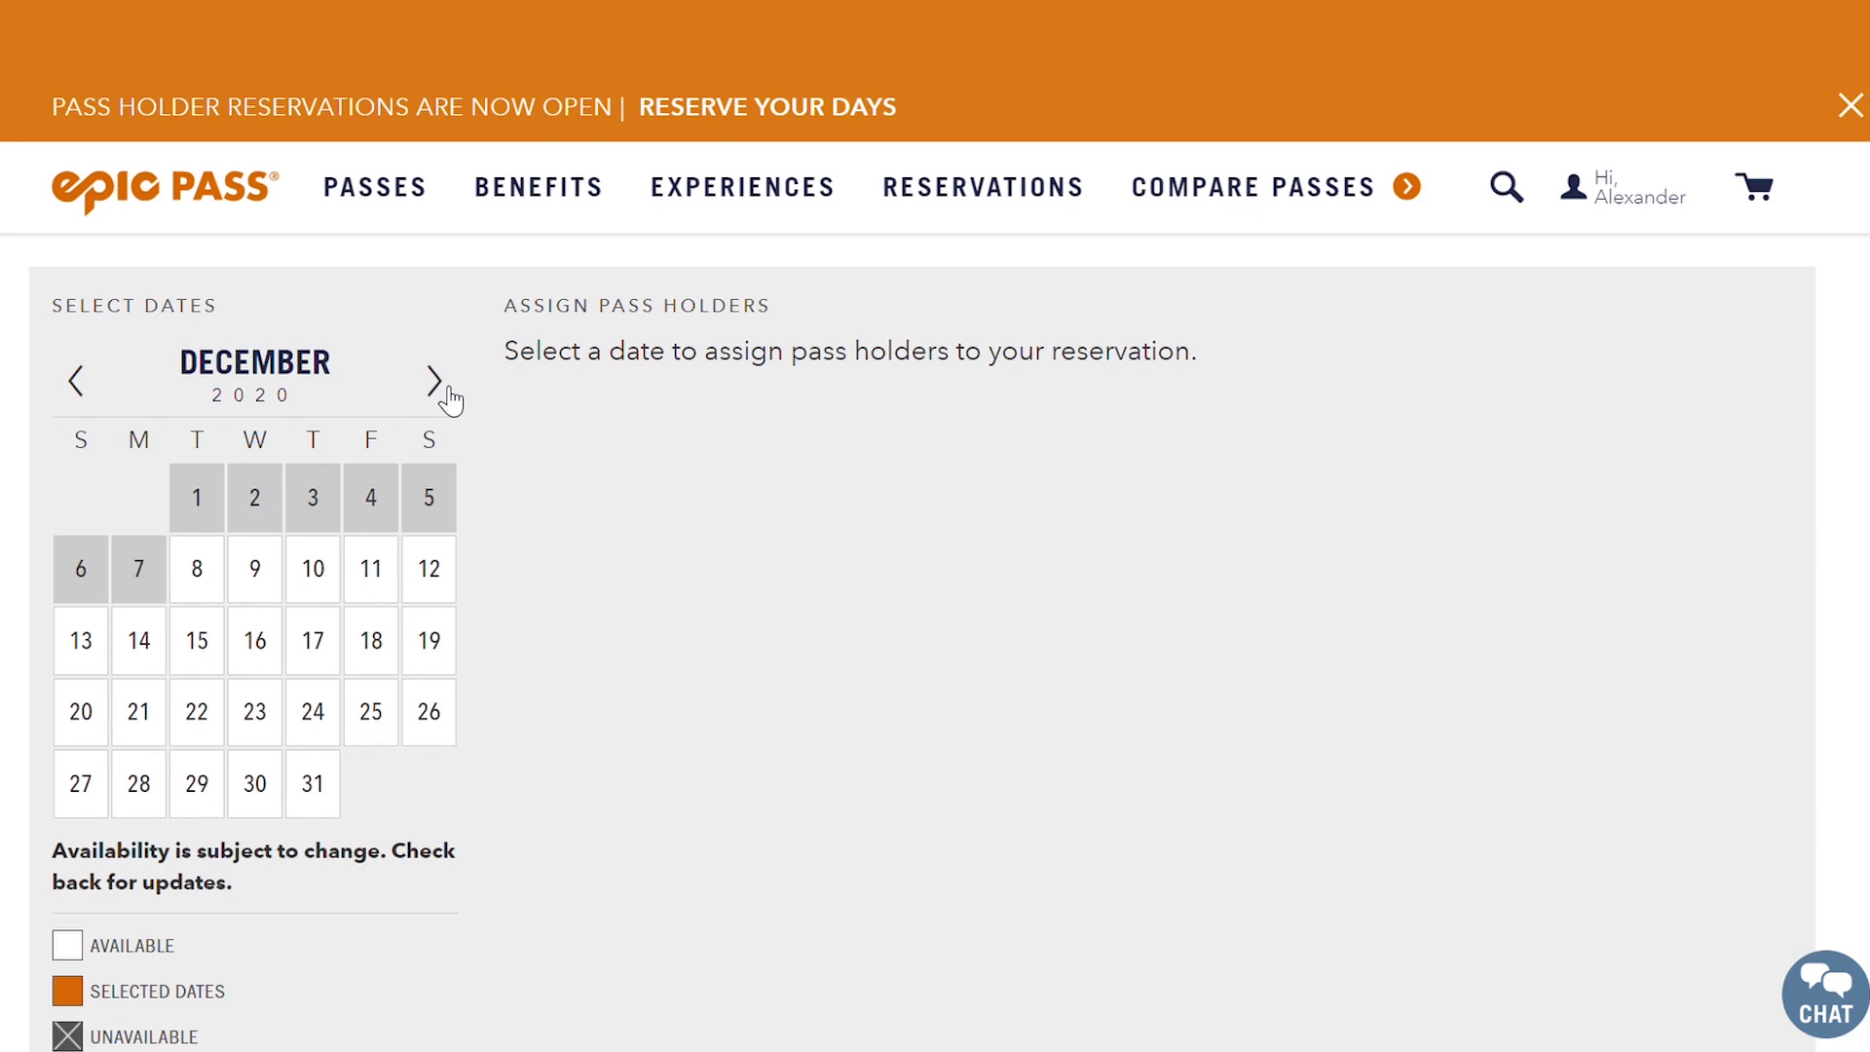
double_click(438, 384)
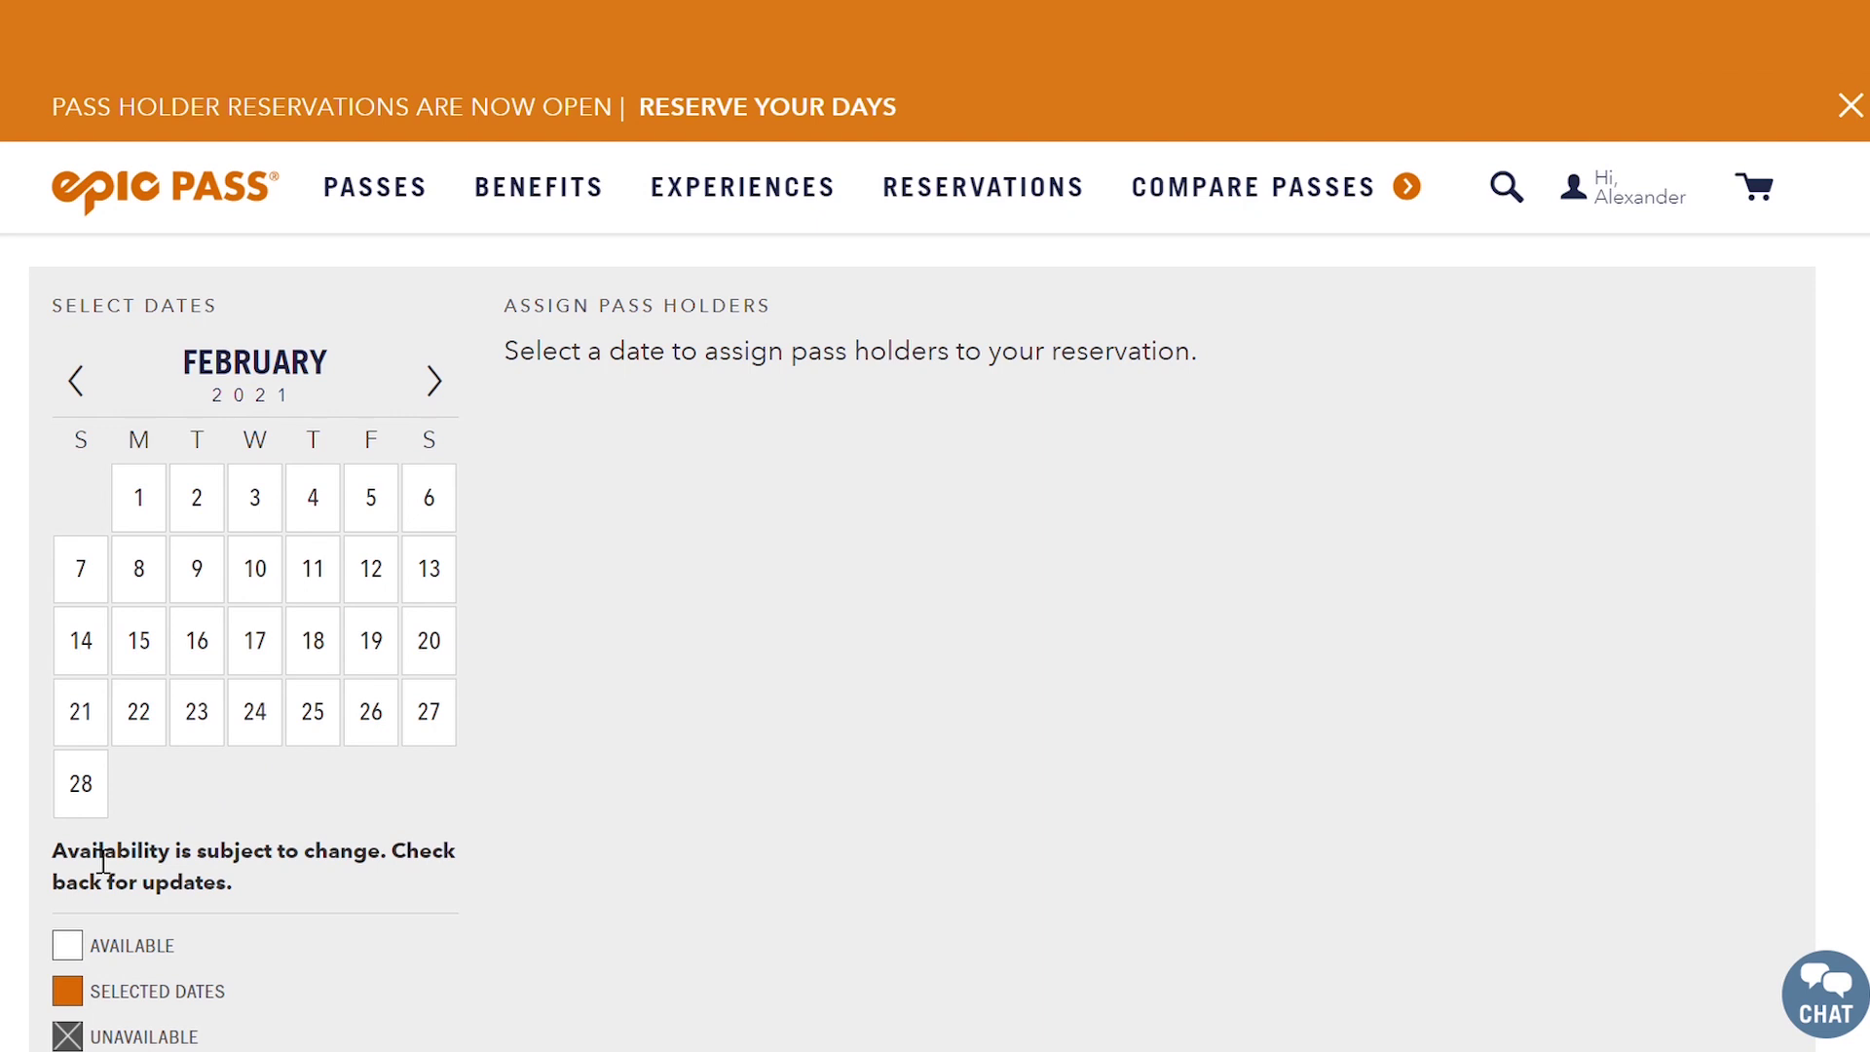
click(95, 808)
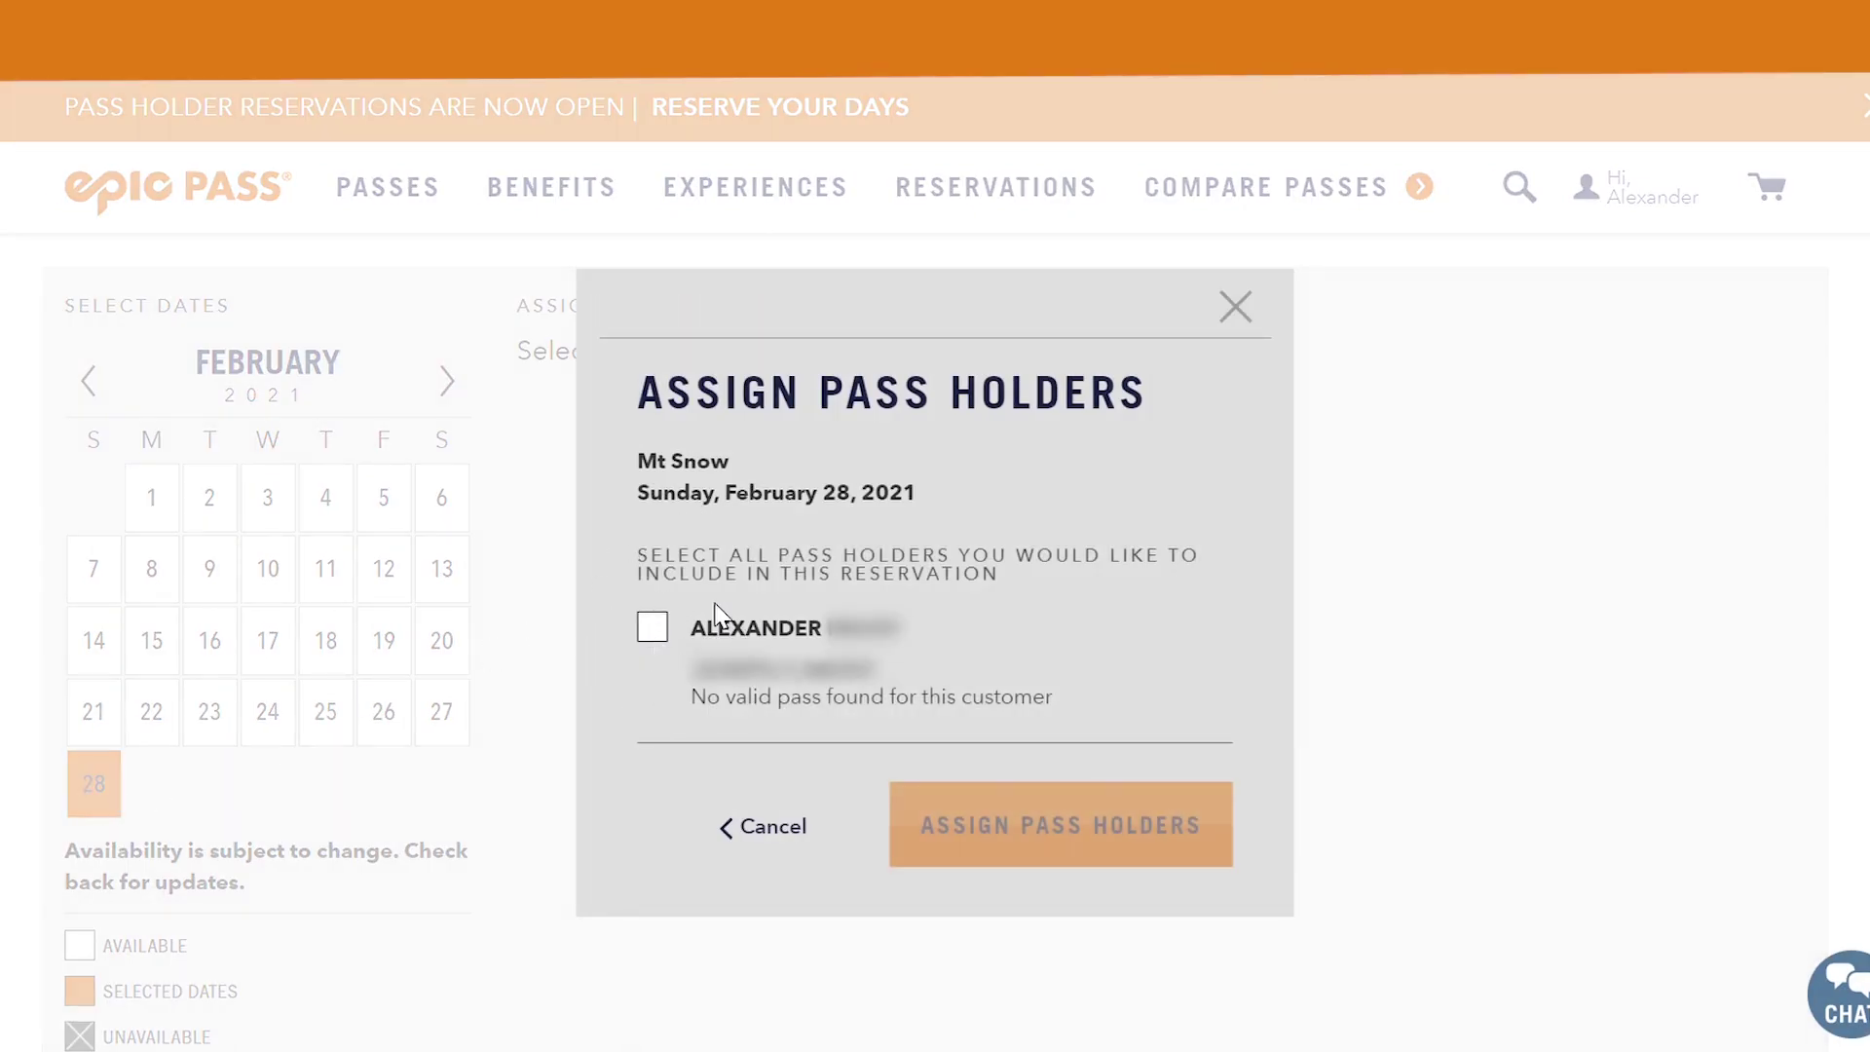
click(668, 635)
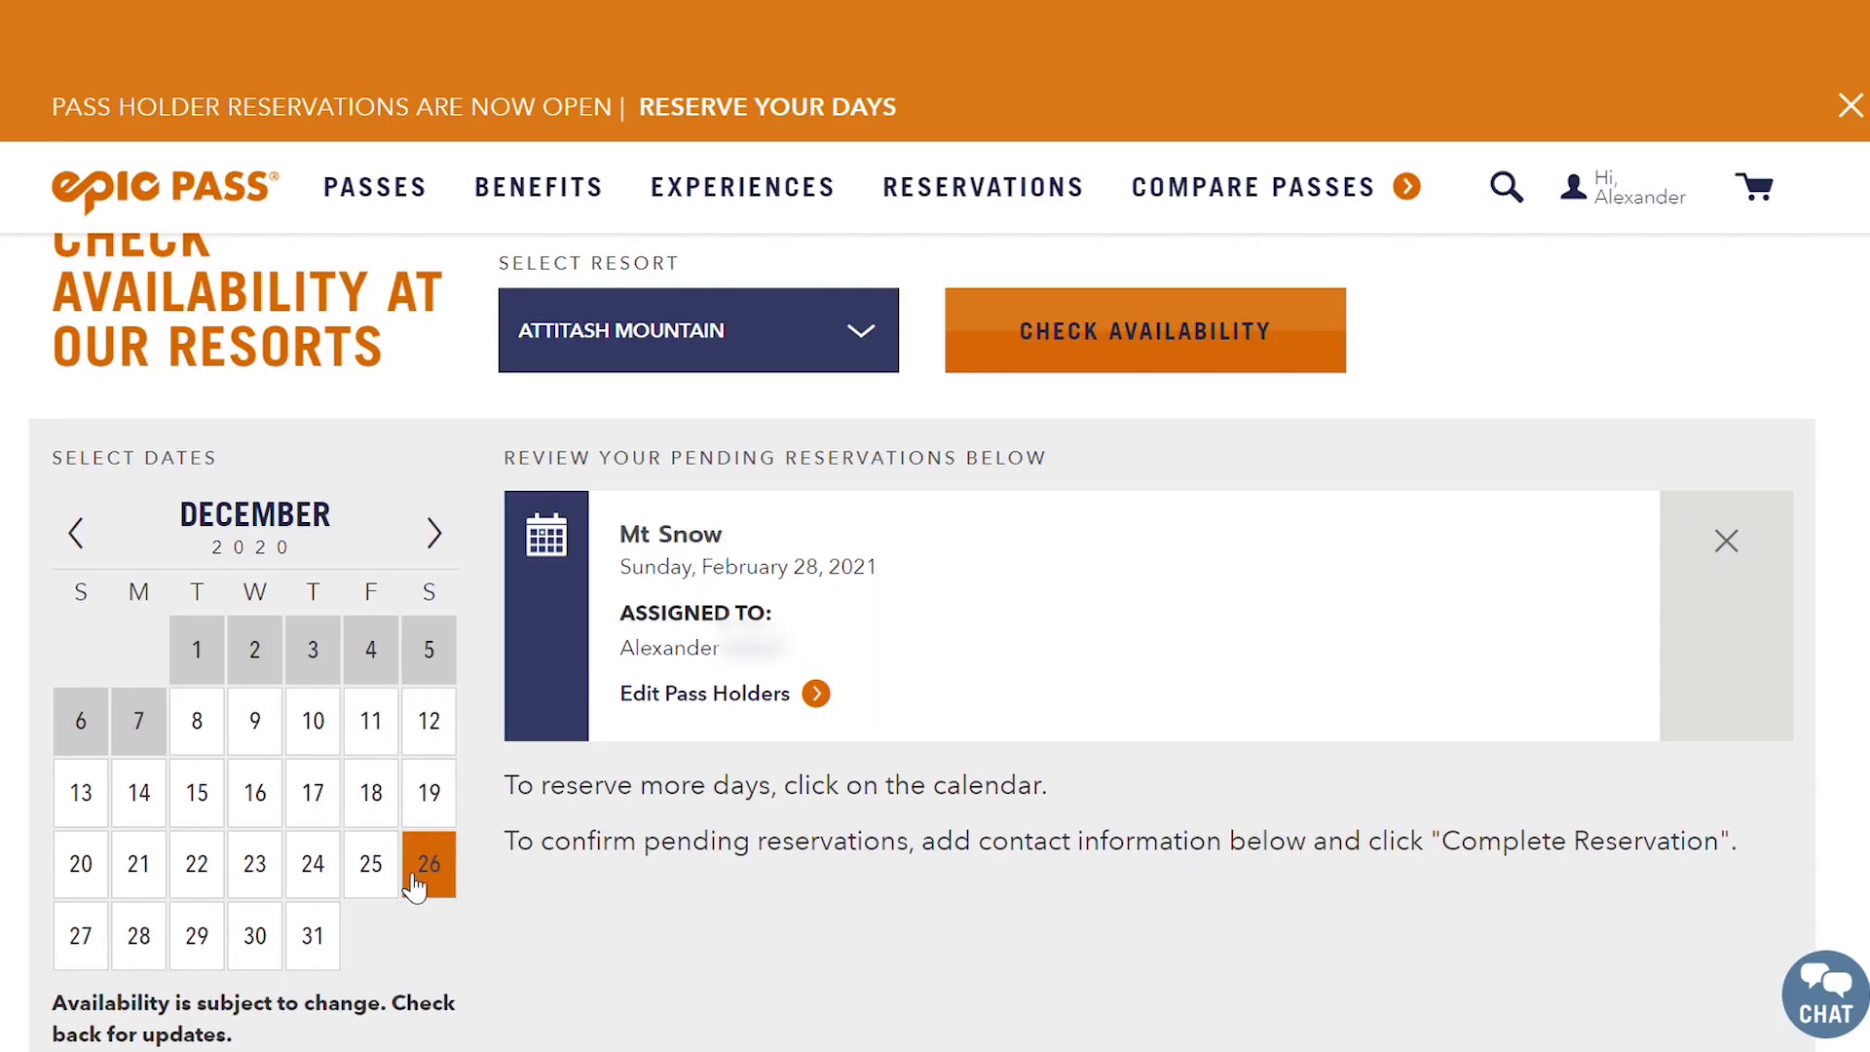
click(429, 881)
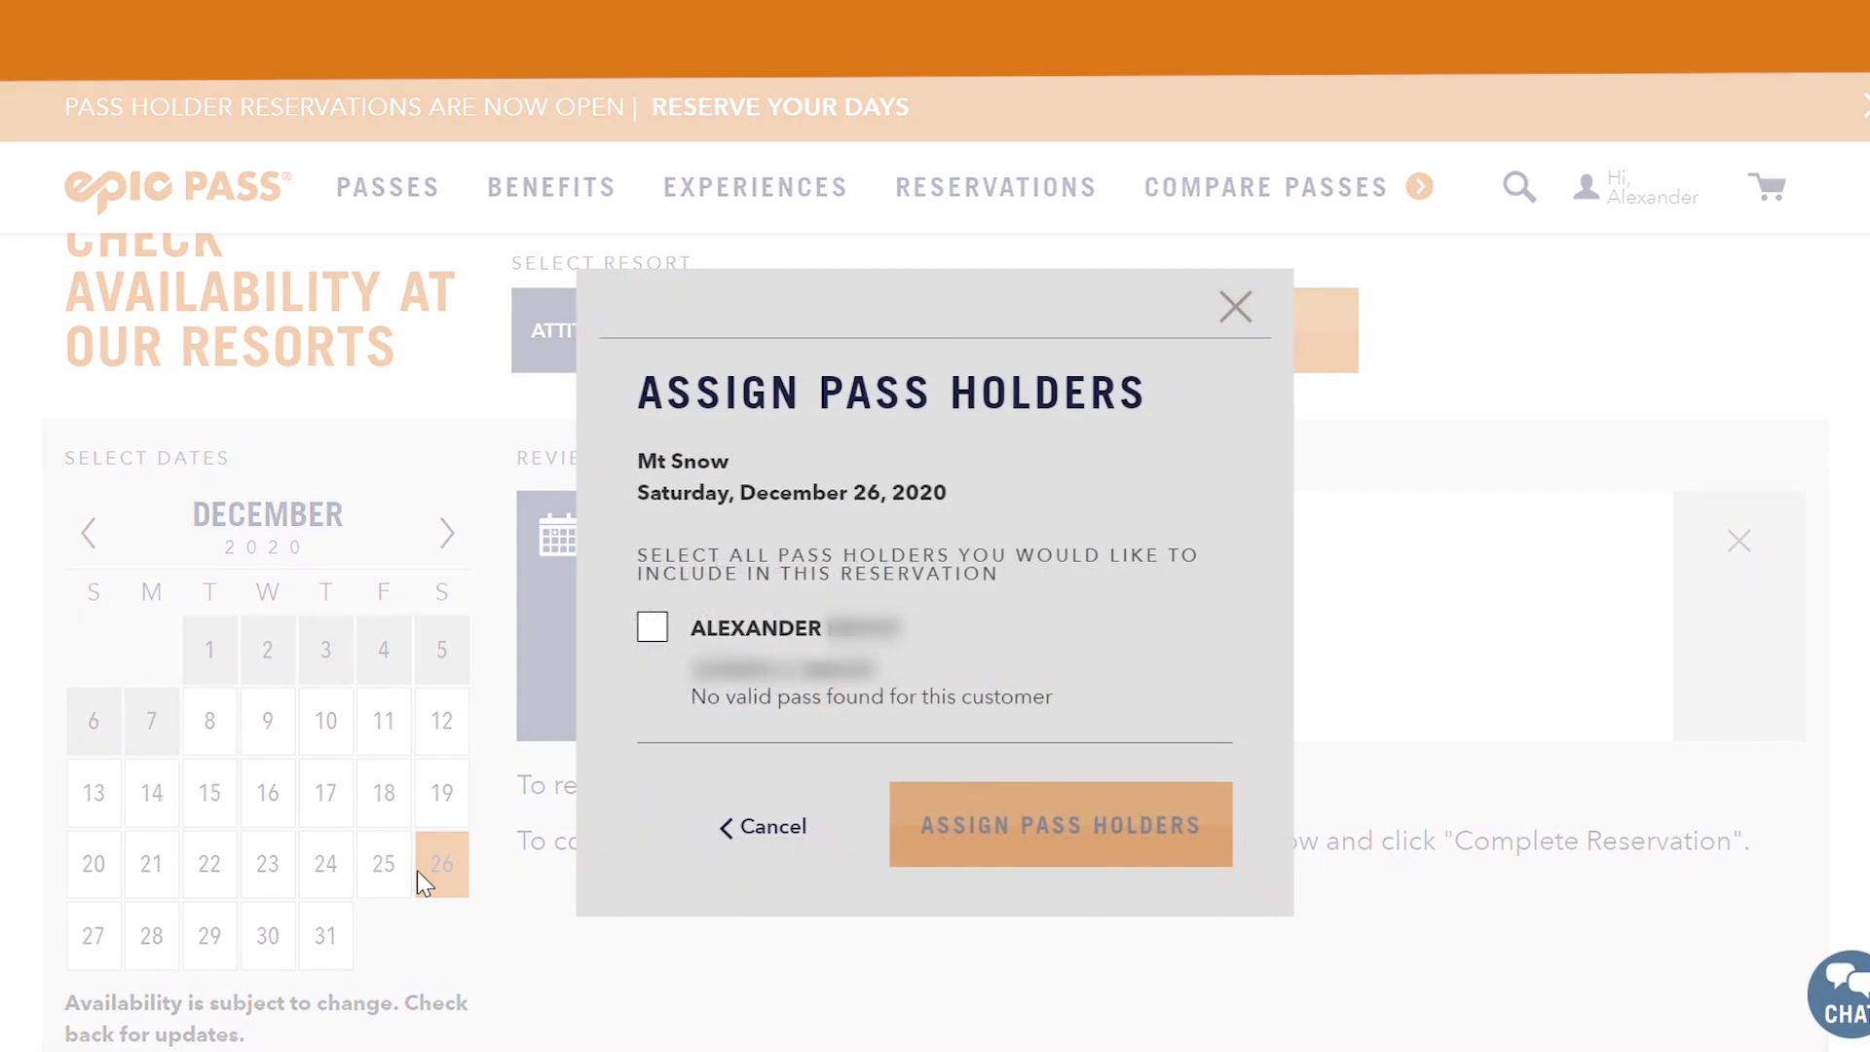
click(653, 633)
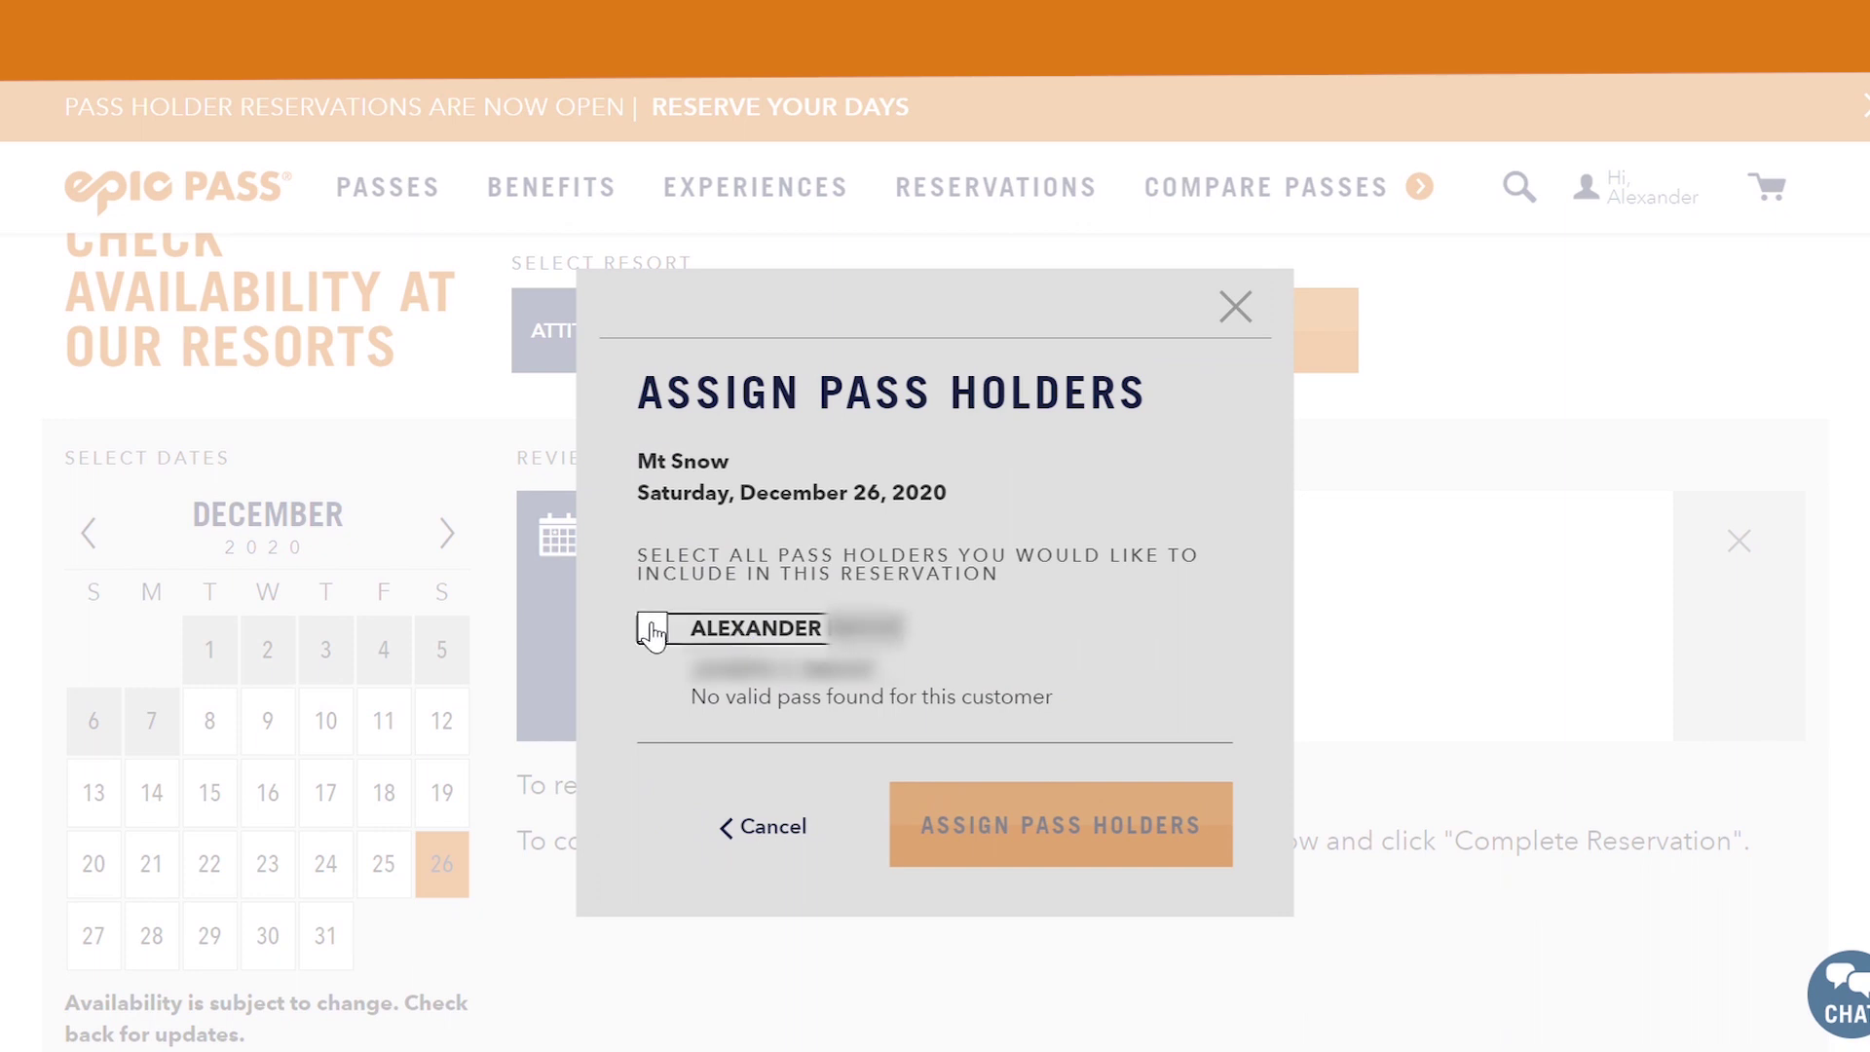
click(1106, 848)
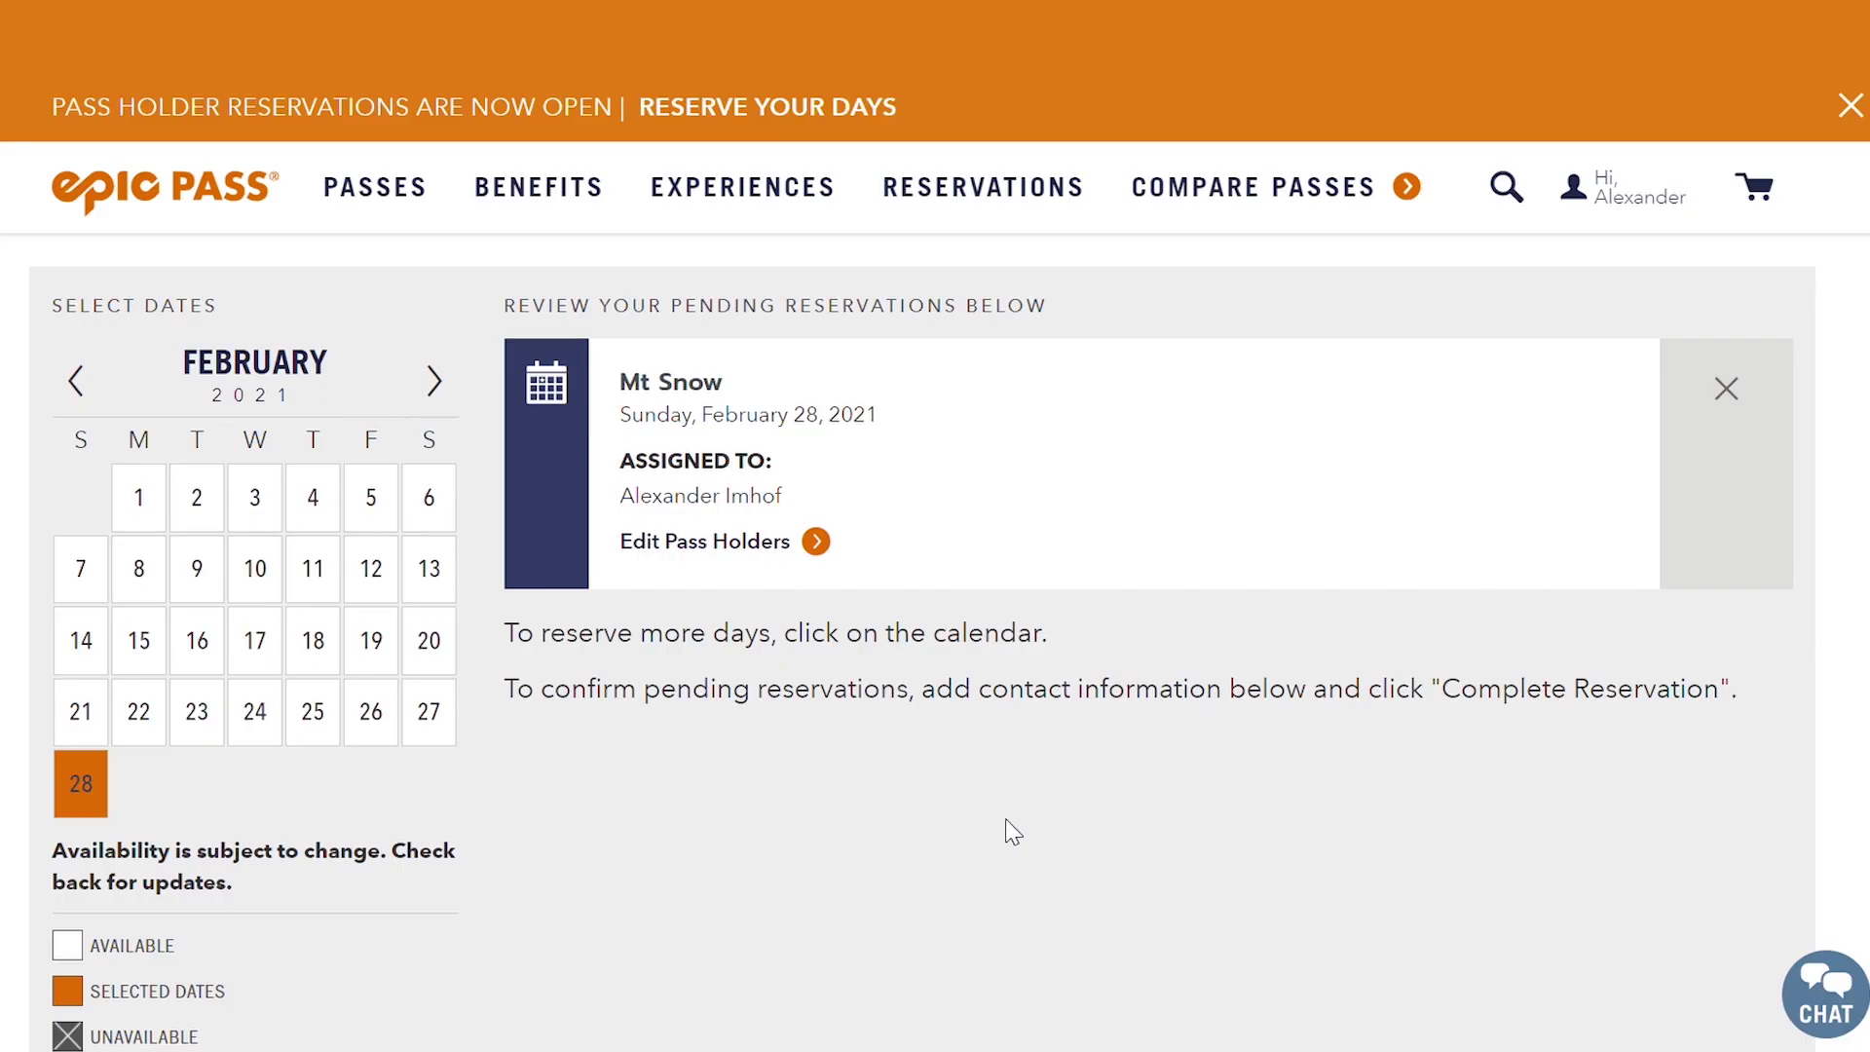
scroll(1013, 830, down, 5)
Tick the Terms and Conditions agreement and complete the pending Mt Snow reservation
scroll(1021, 830, down, 2)
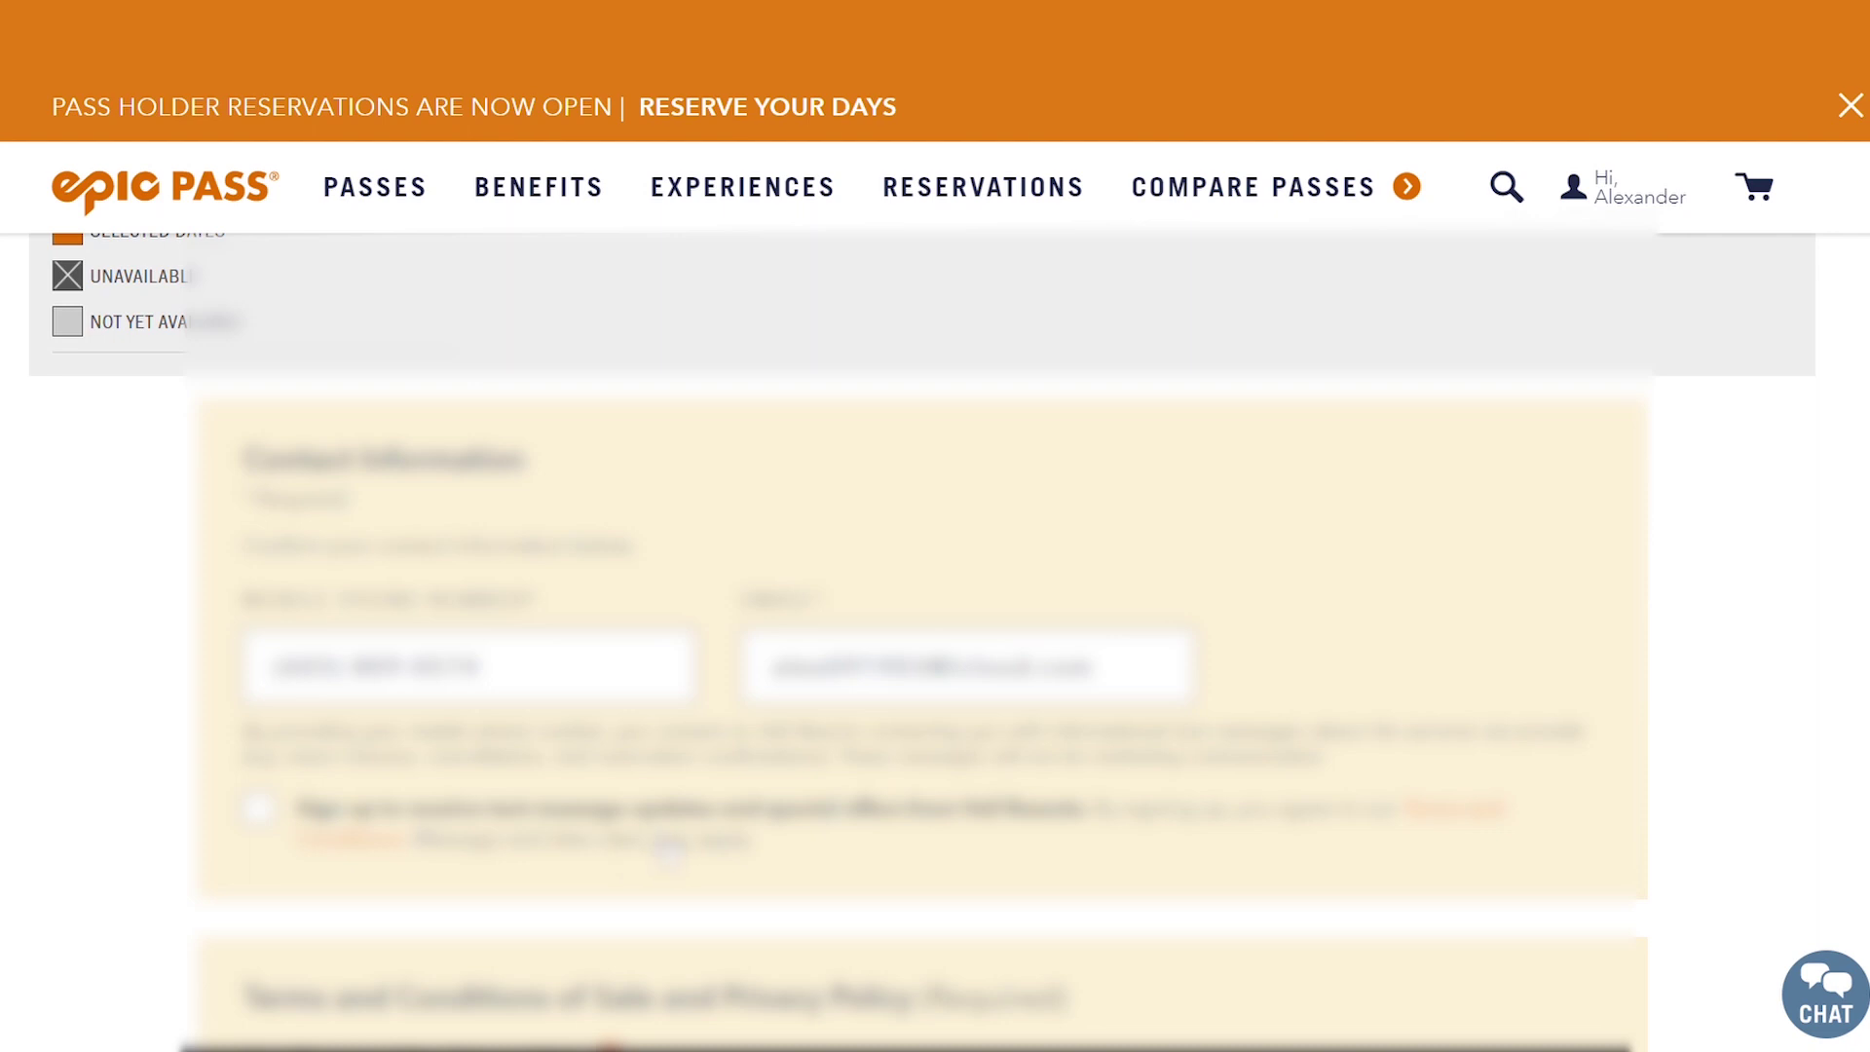
scroll(669, 844, down, 6)
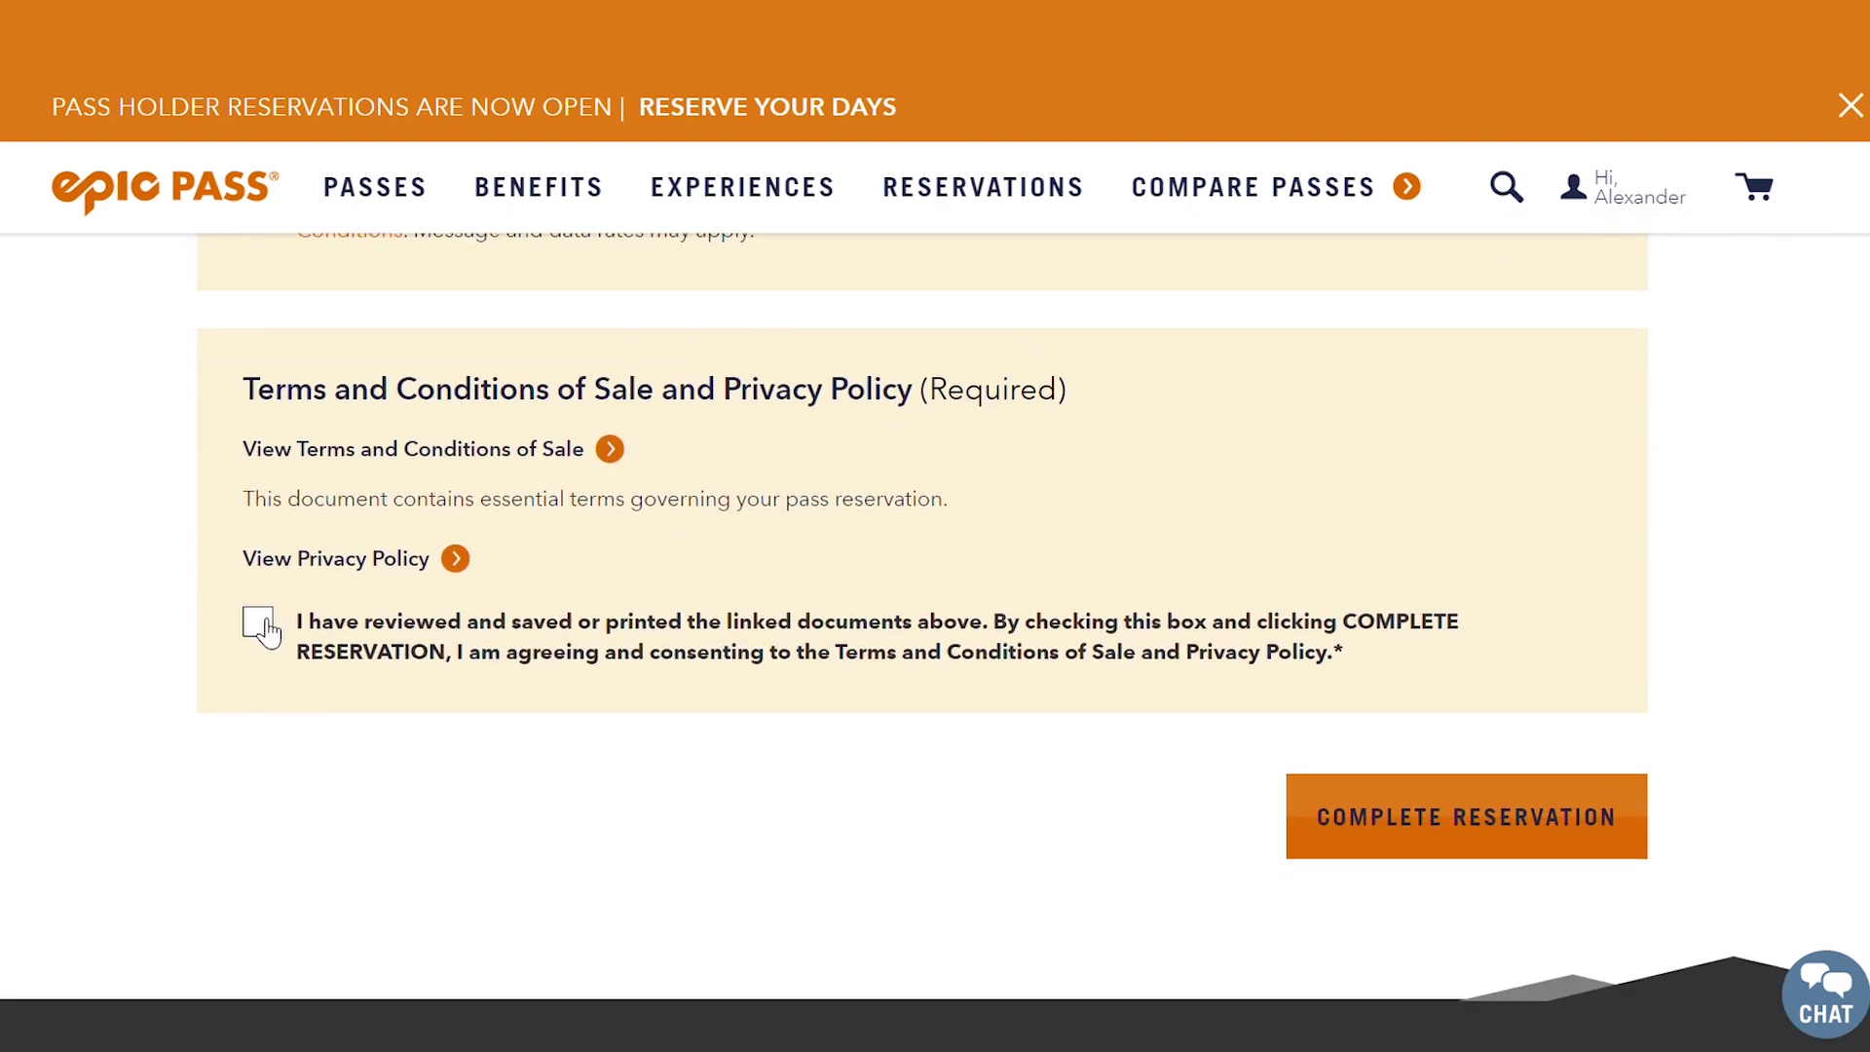
click(260, 624)
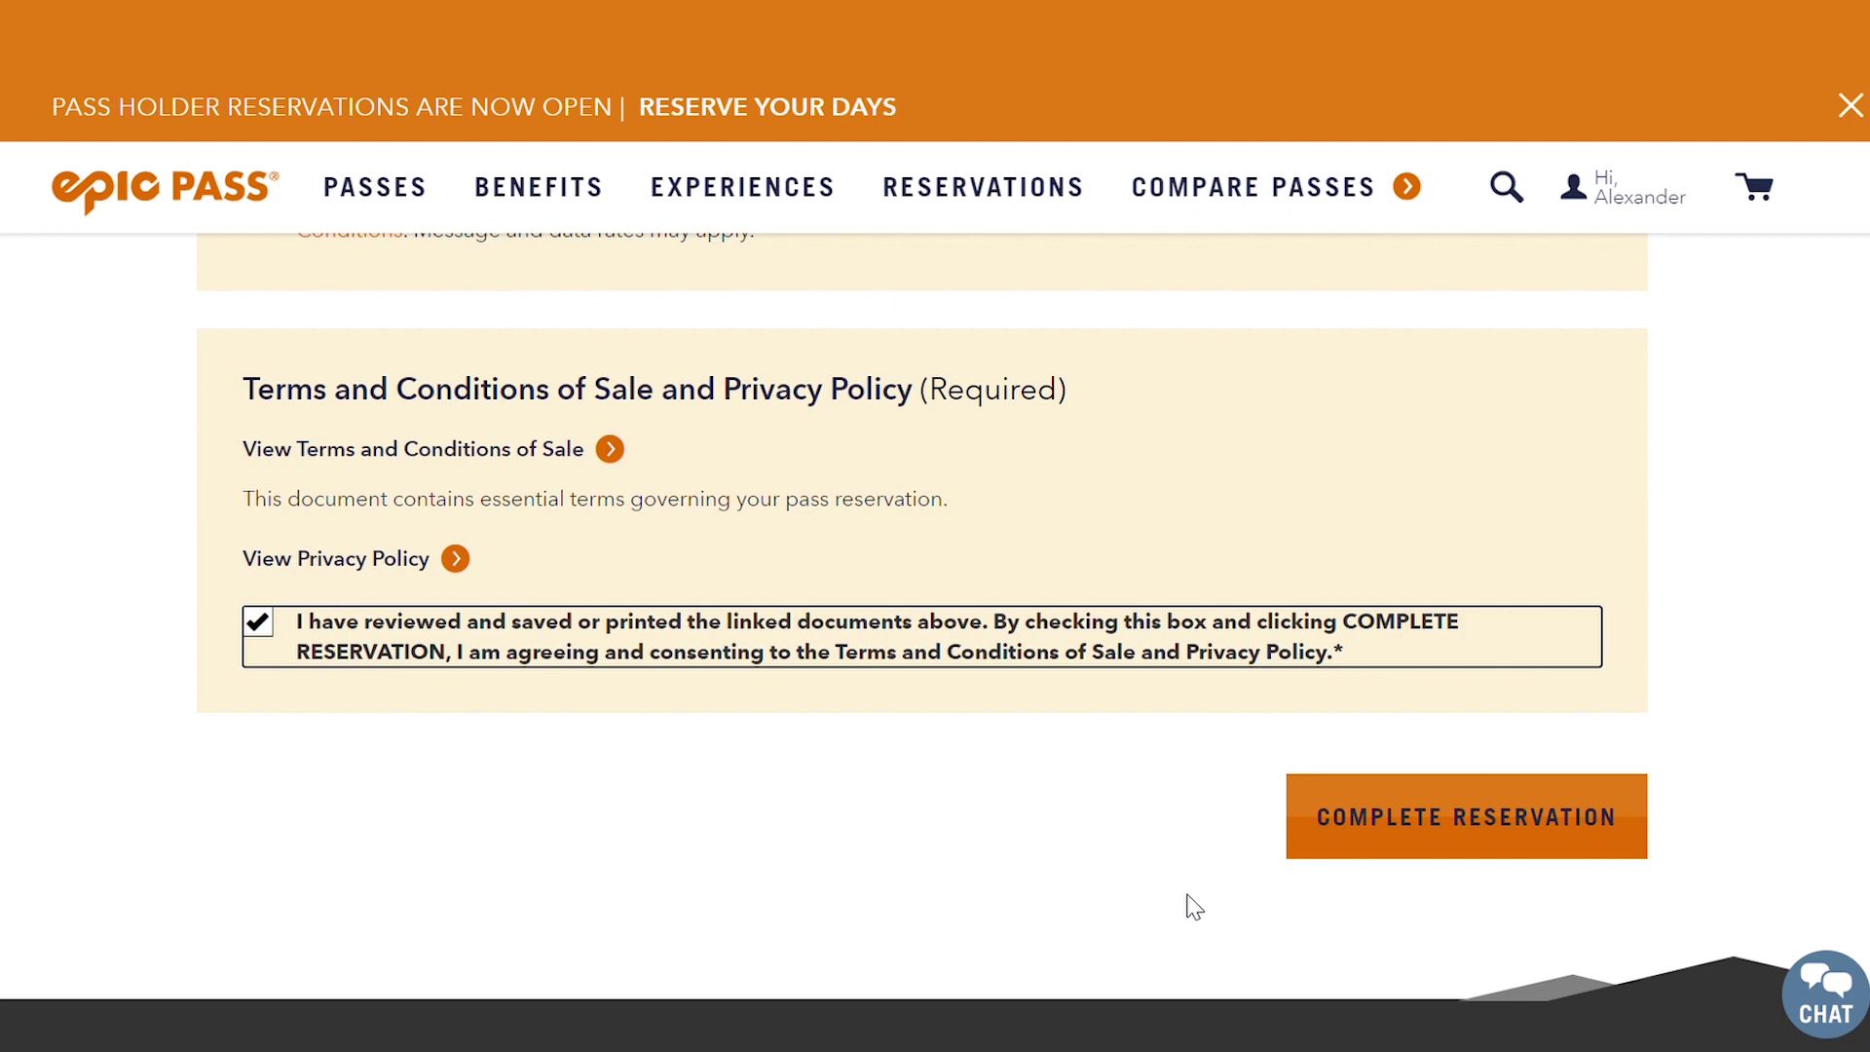
click(1391, 813)
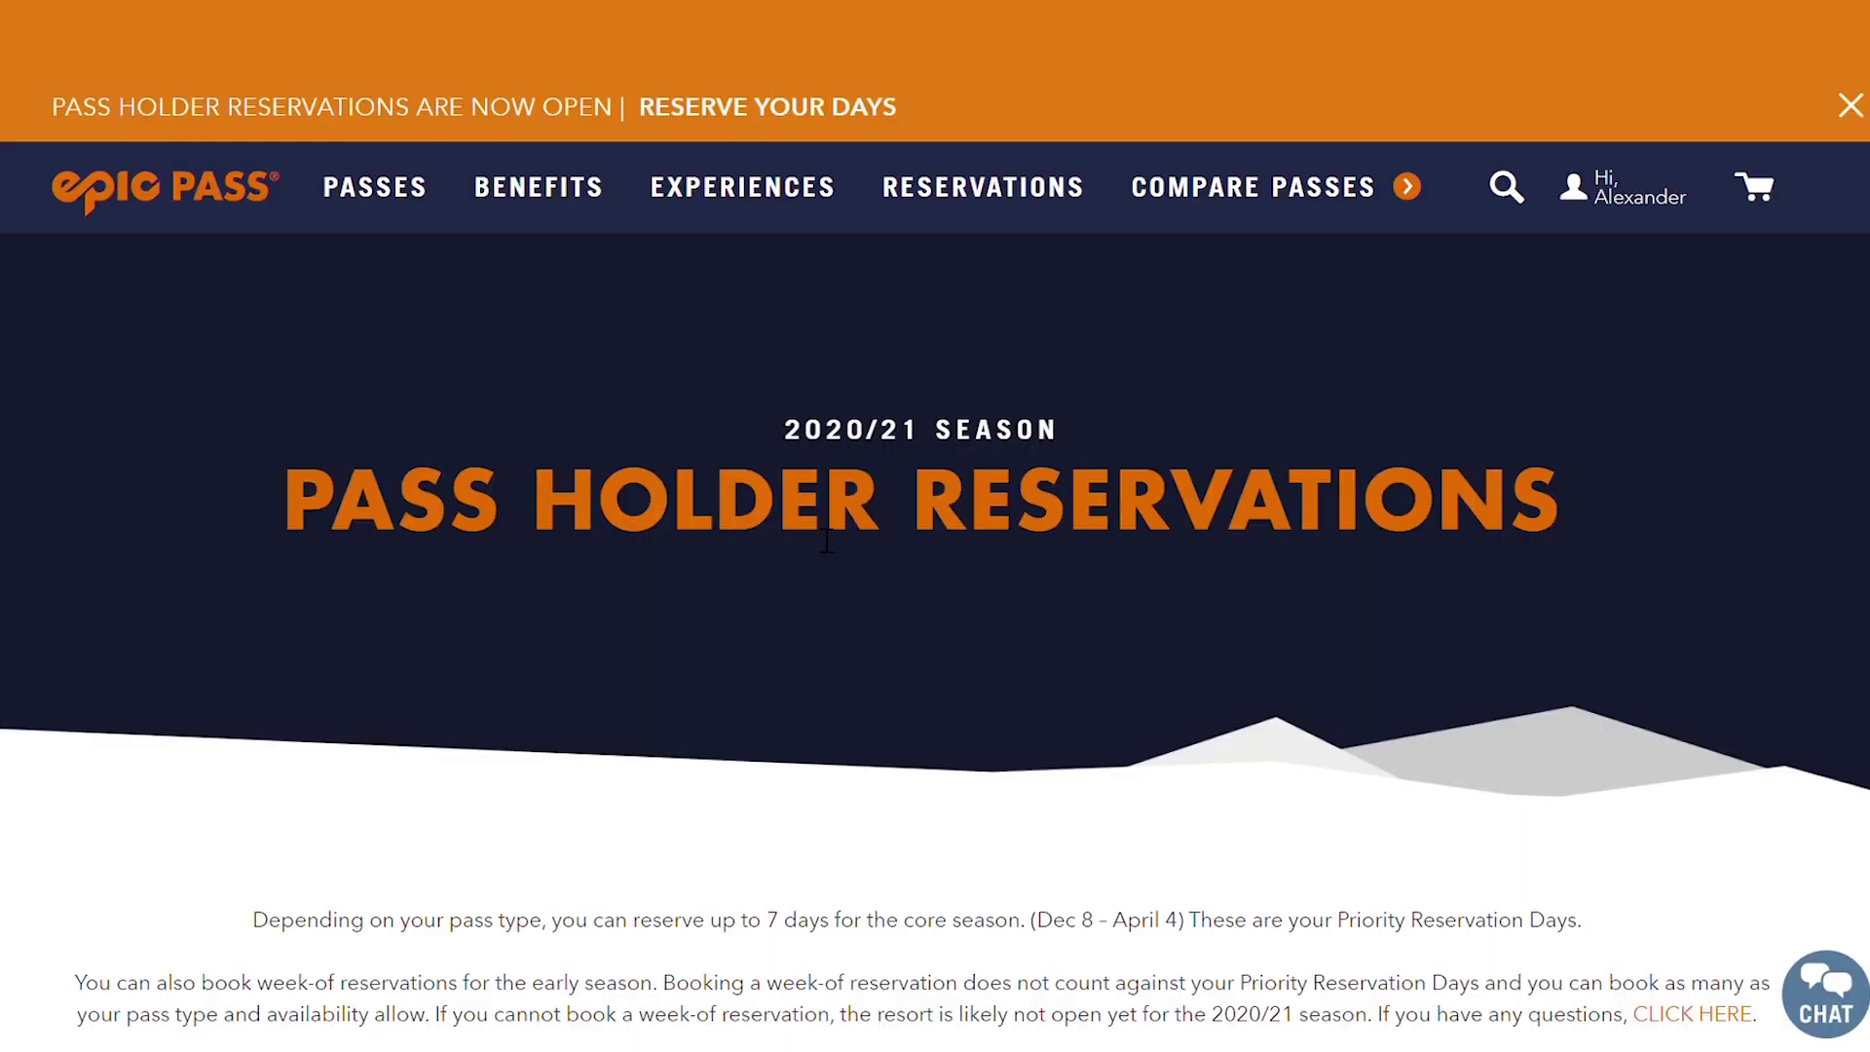
Start a new reservation and show available dates at Attitash Mountain
mouse_move(984, 217)
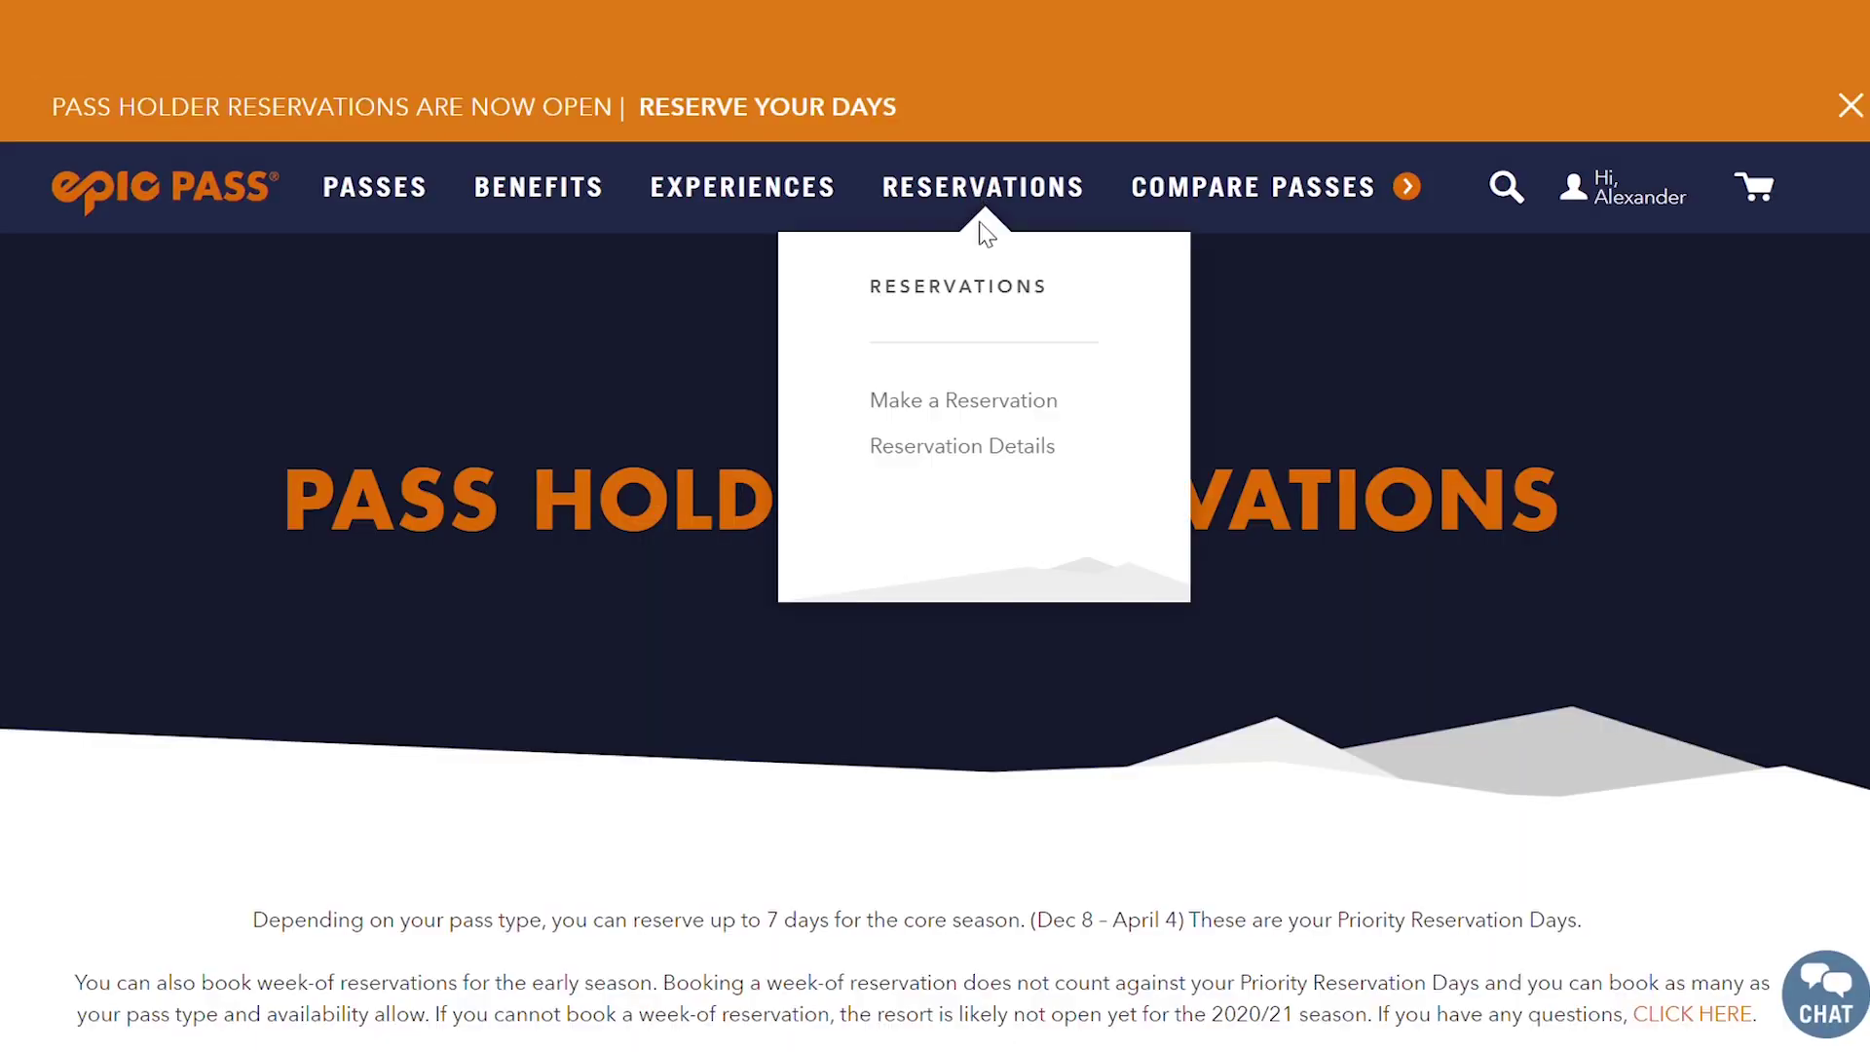
click(1010, 400)
scroll(981, 584, down, 10)
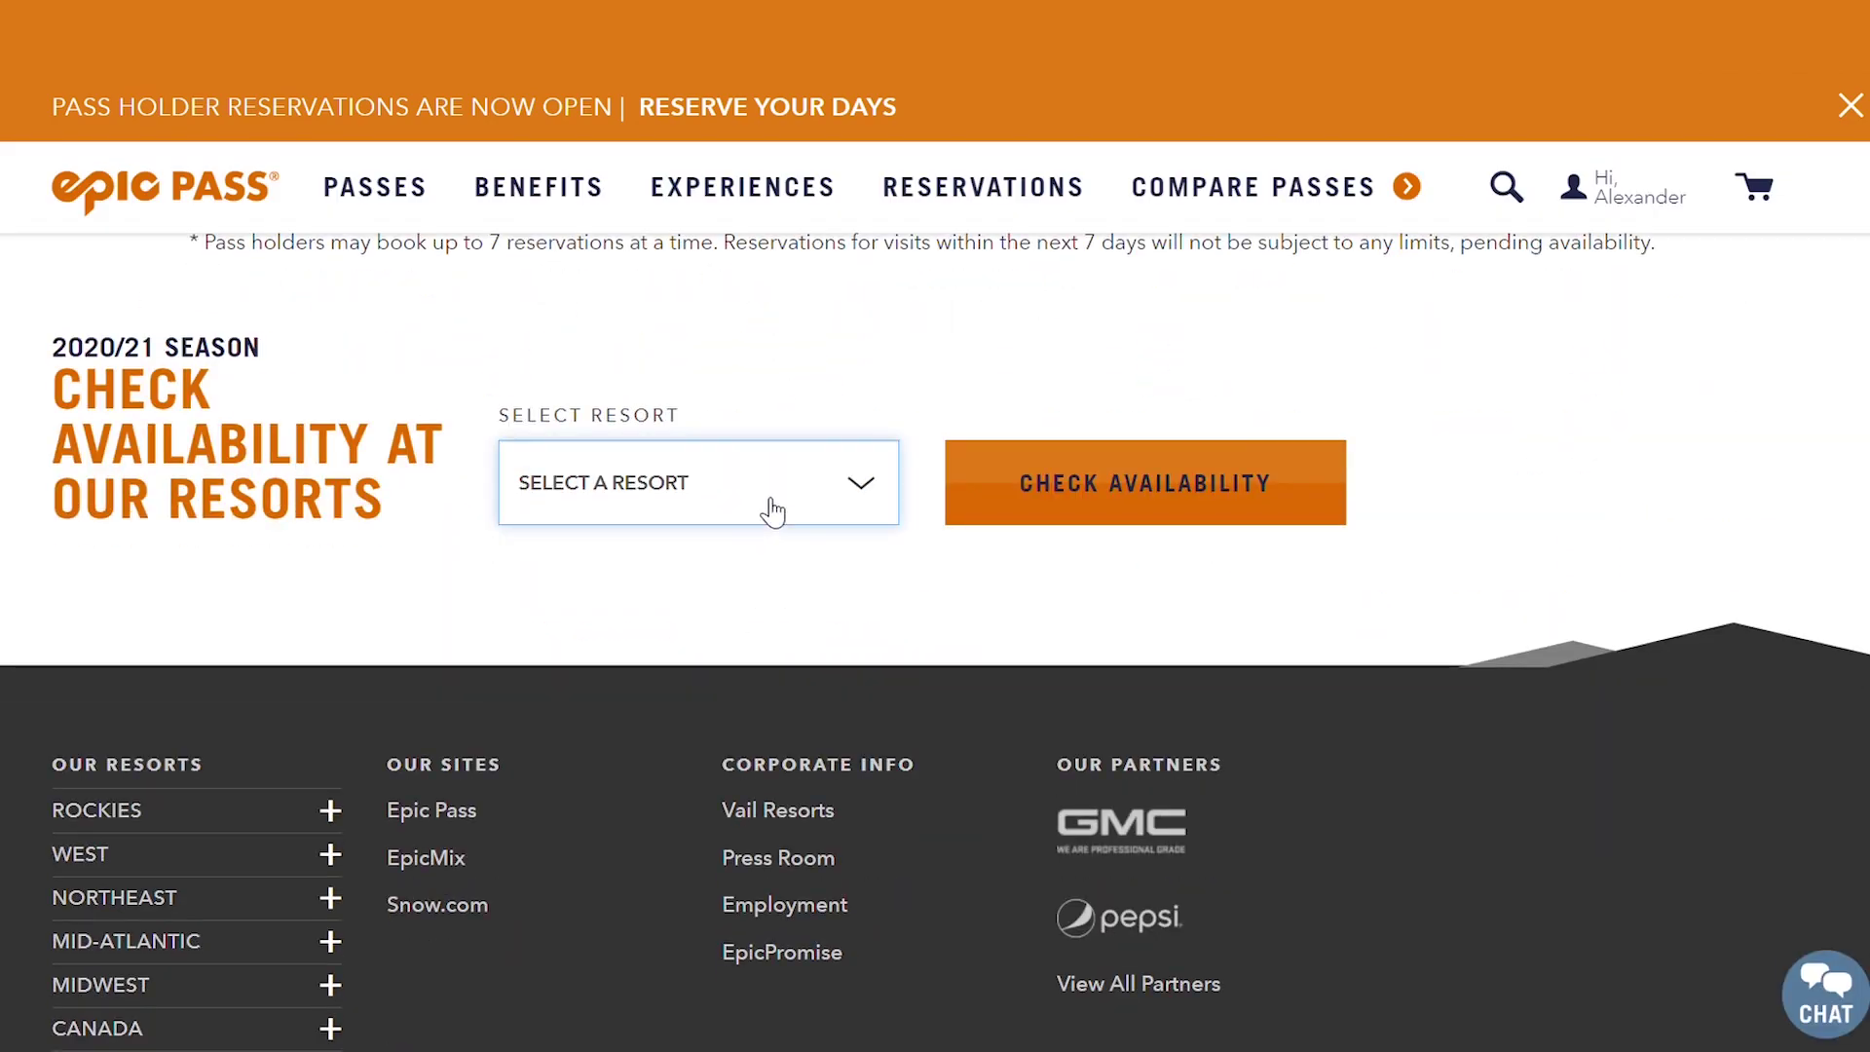
text(att)
click(1127, 484)
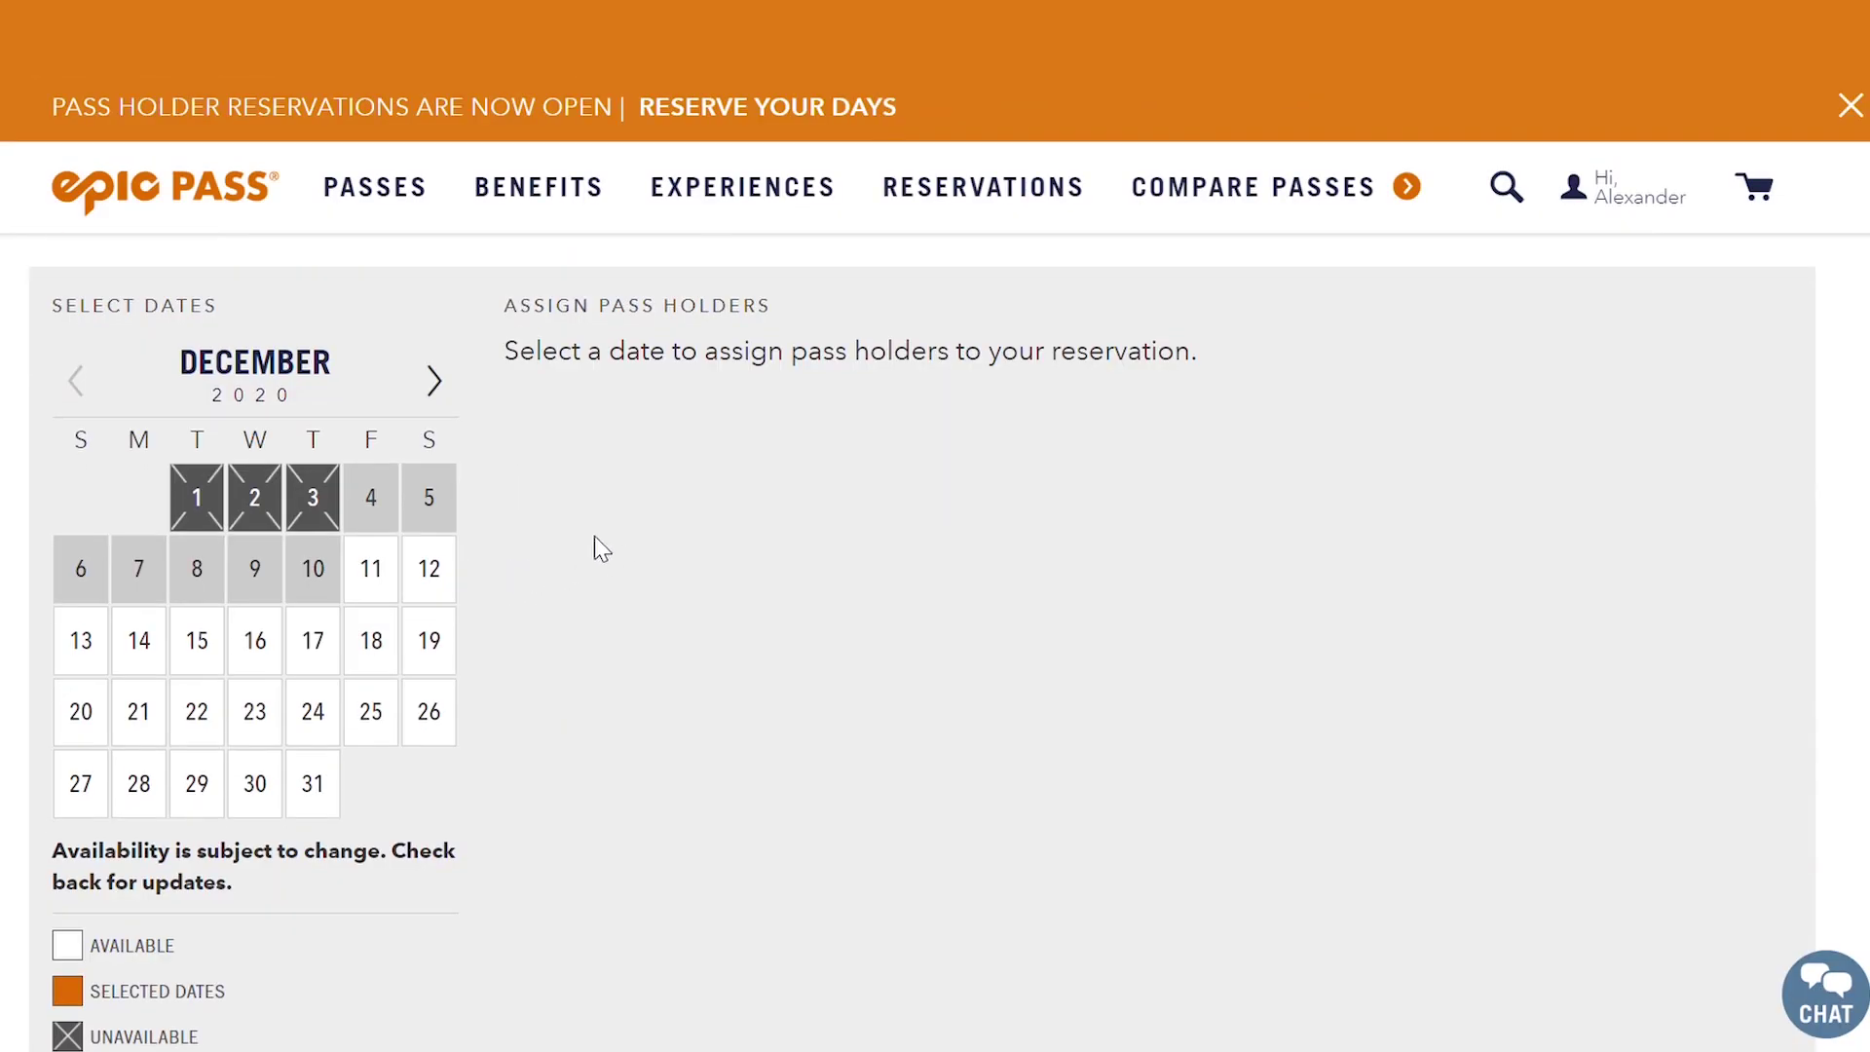
Pick Saturday, December 26, assign the pass holder, and complete the Attitash reservation
click(434, 721)
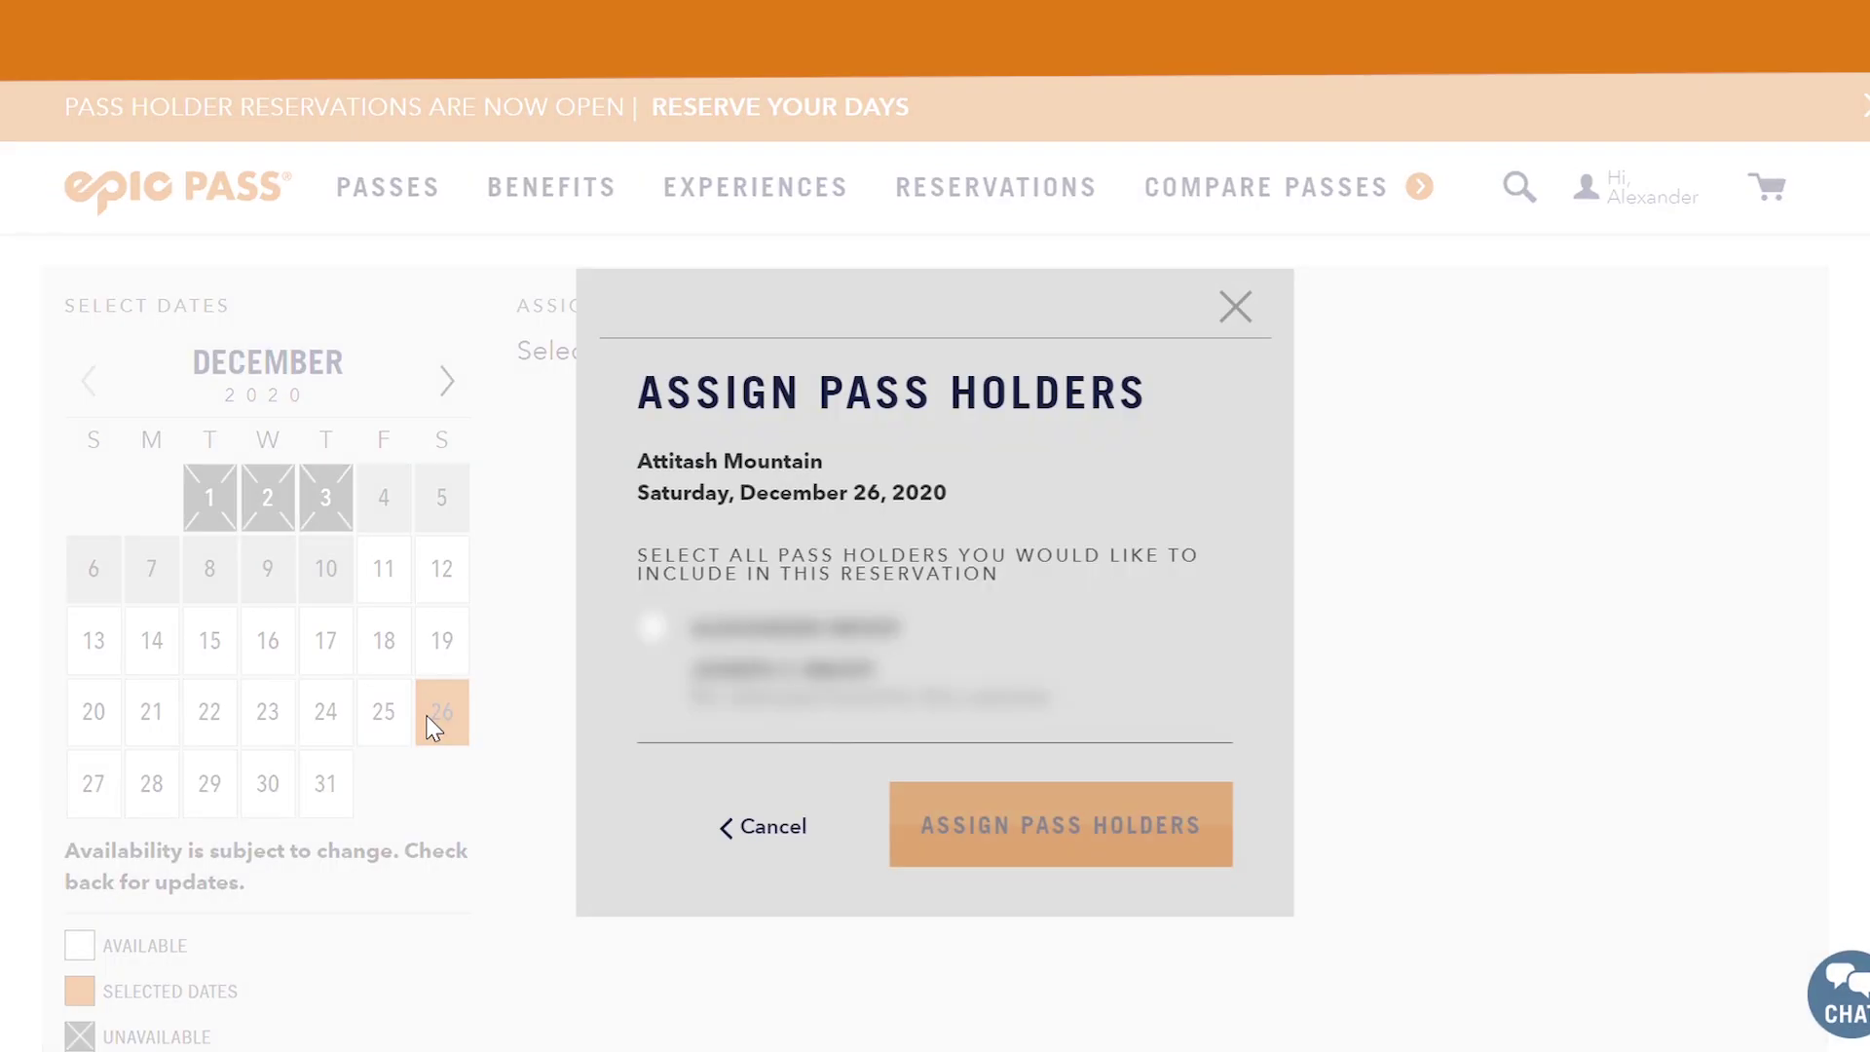
click(1125, 833)
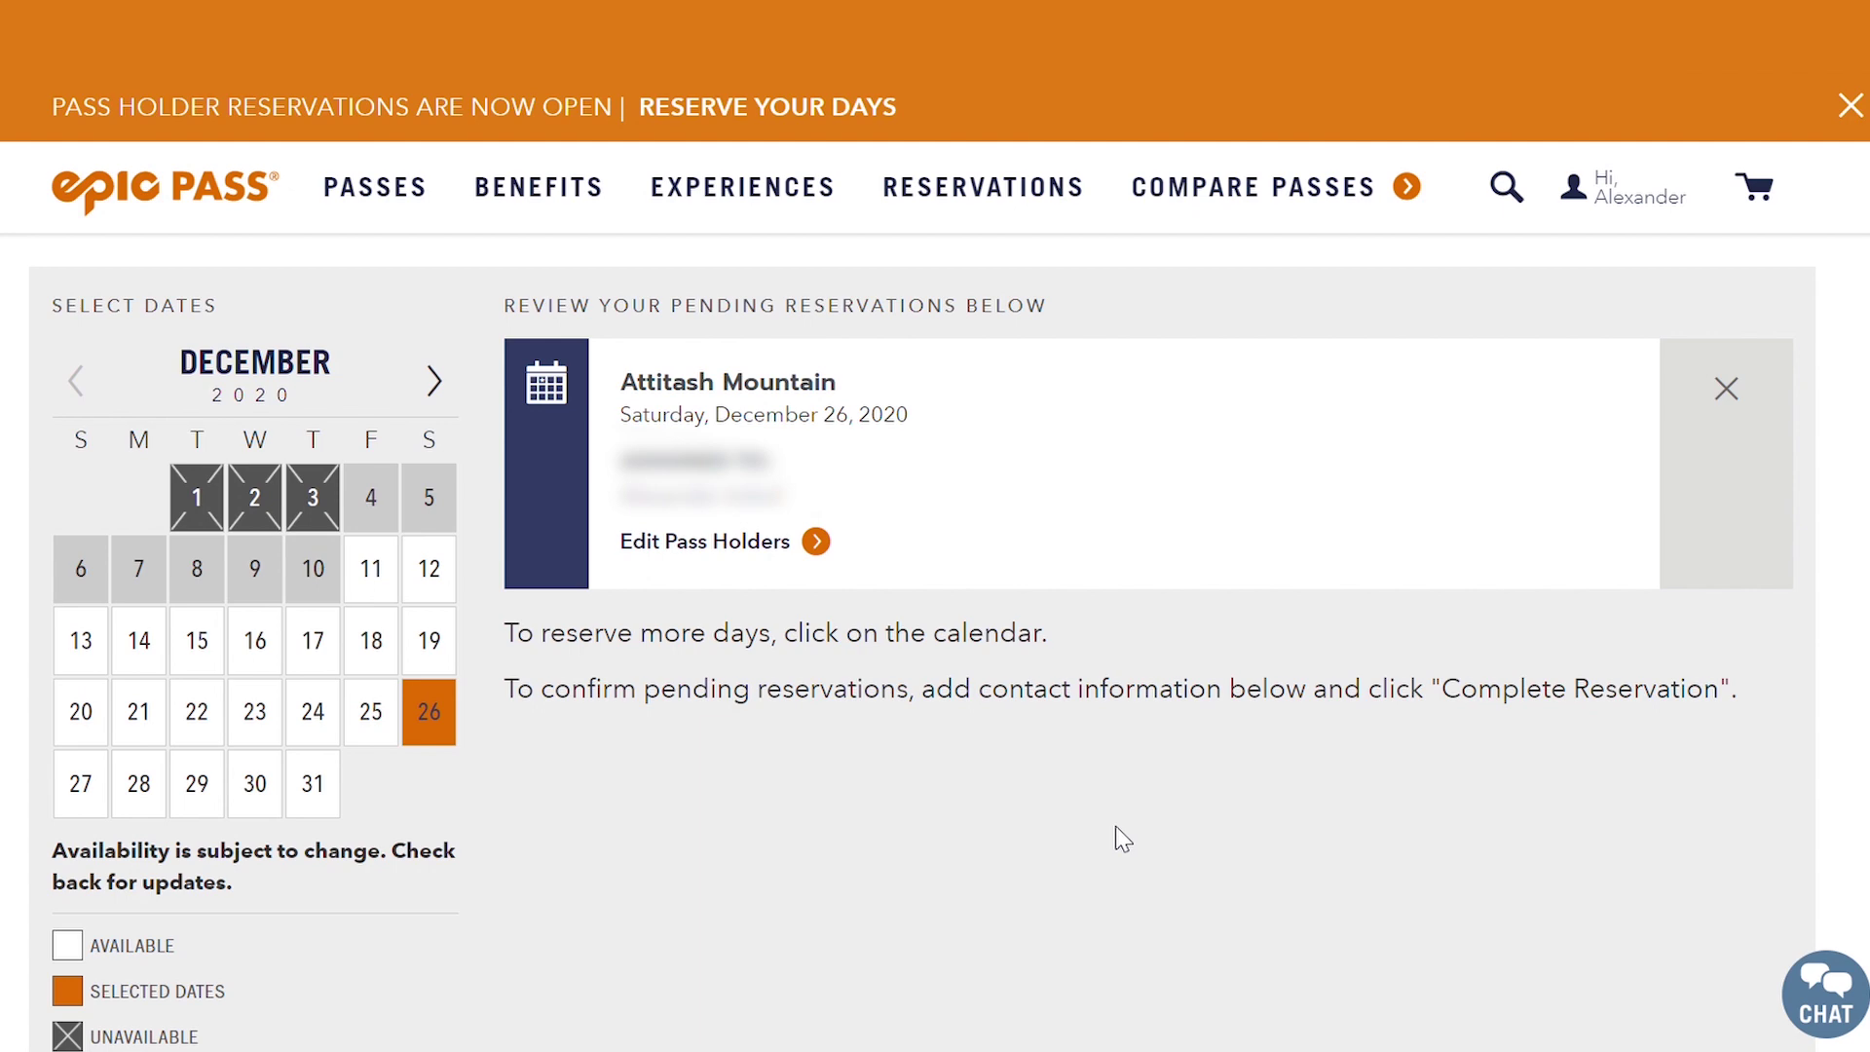
scroll(1123, 838, down, 5)
scroll(817, 780, down, 5)
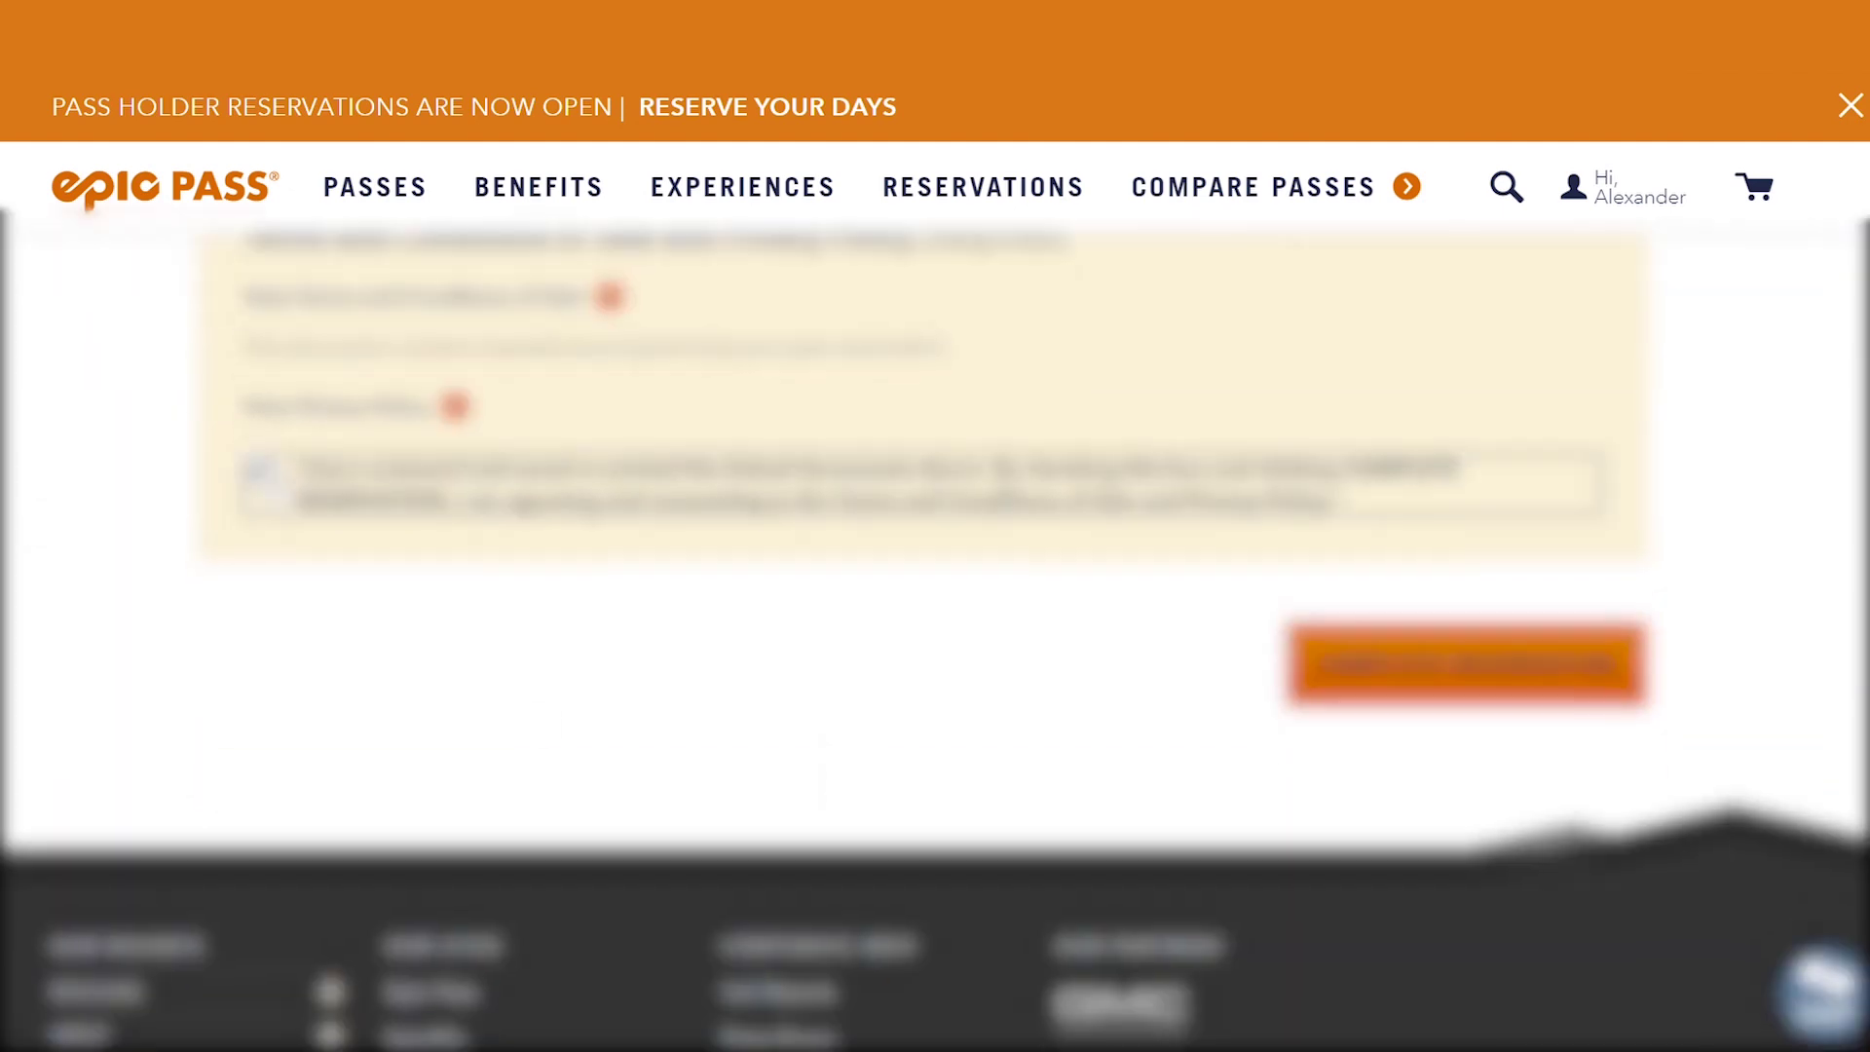
click(1603, 687)
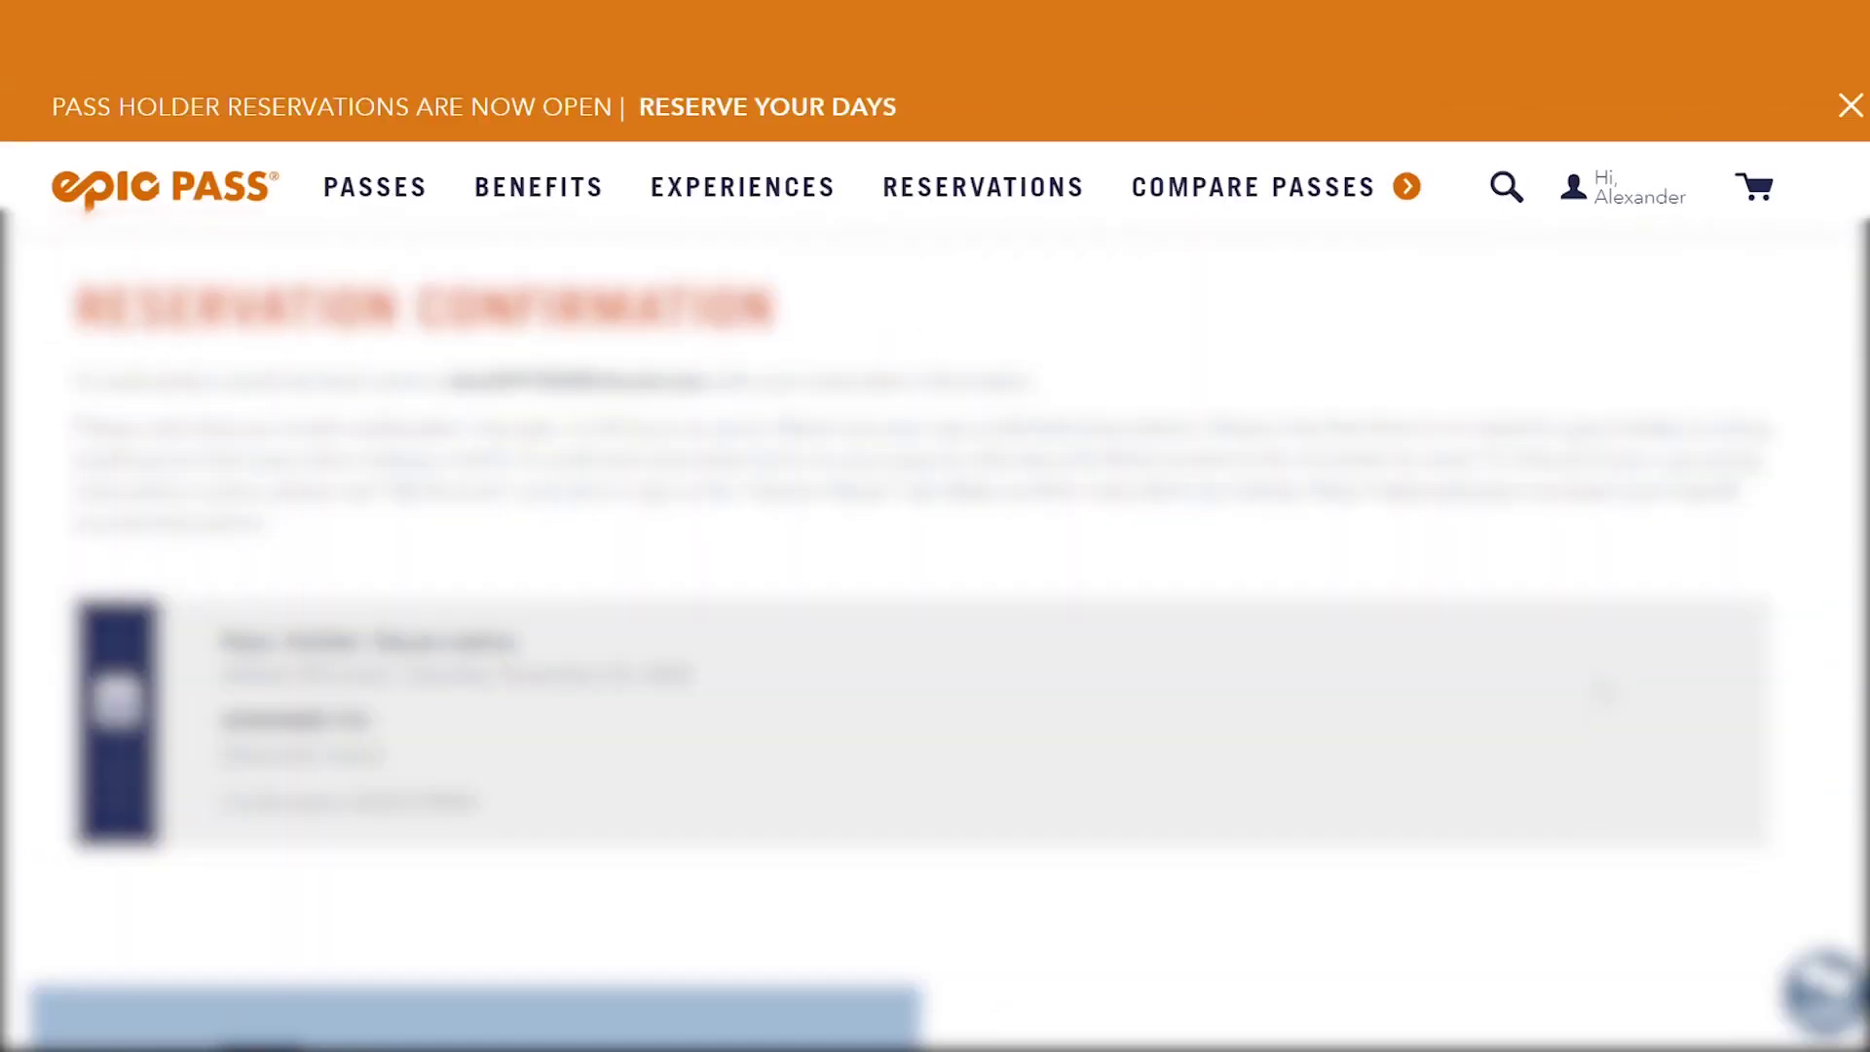
Start a new reservation, select Okemo as the resort, and show its November 2020 calendar
mouse_move(984, 187)
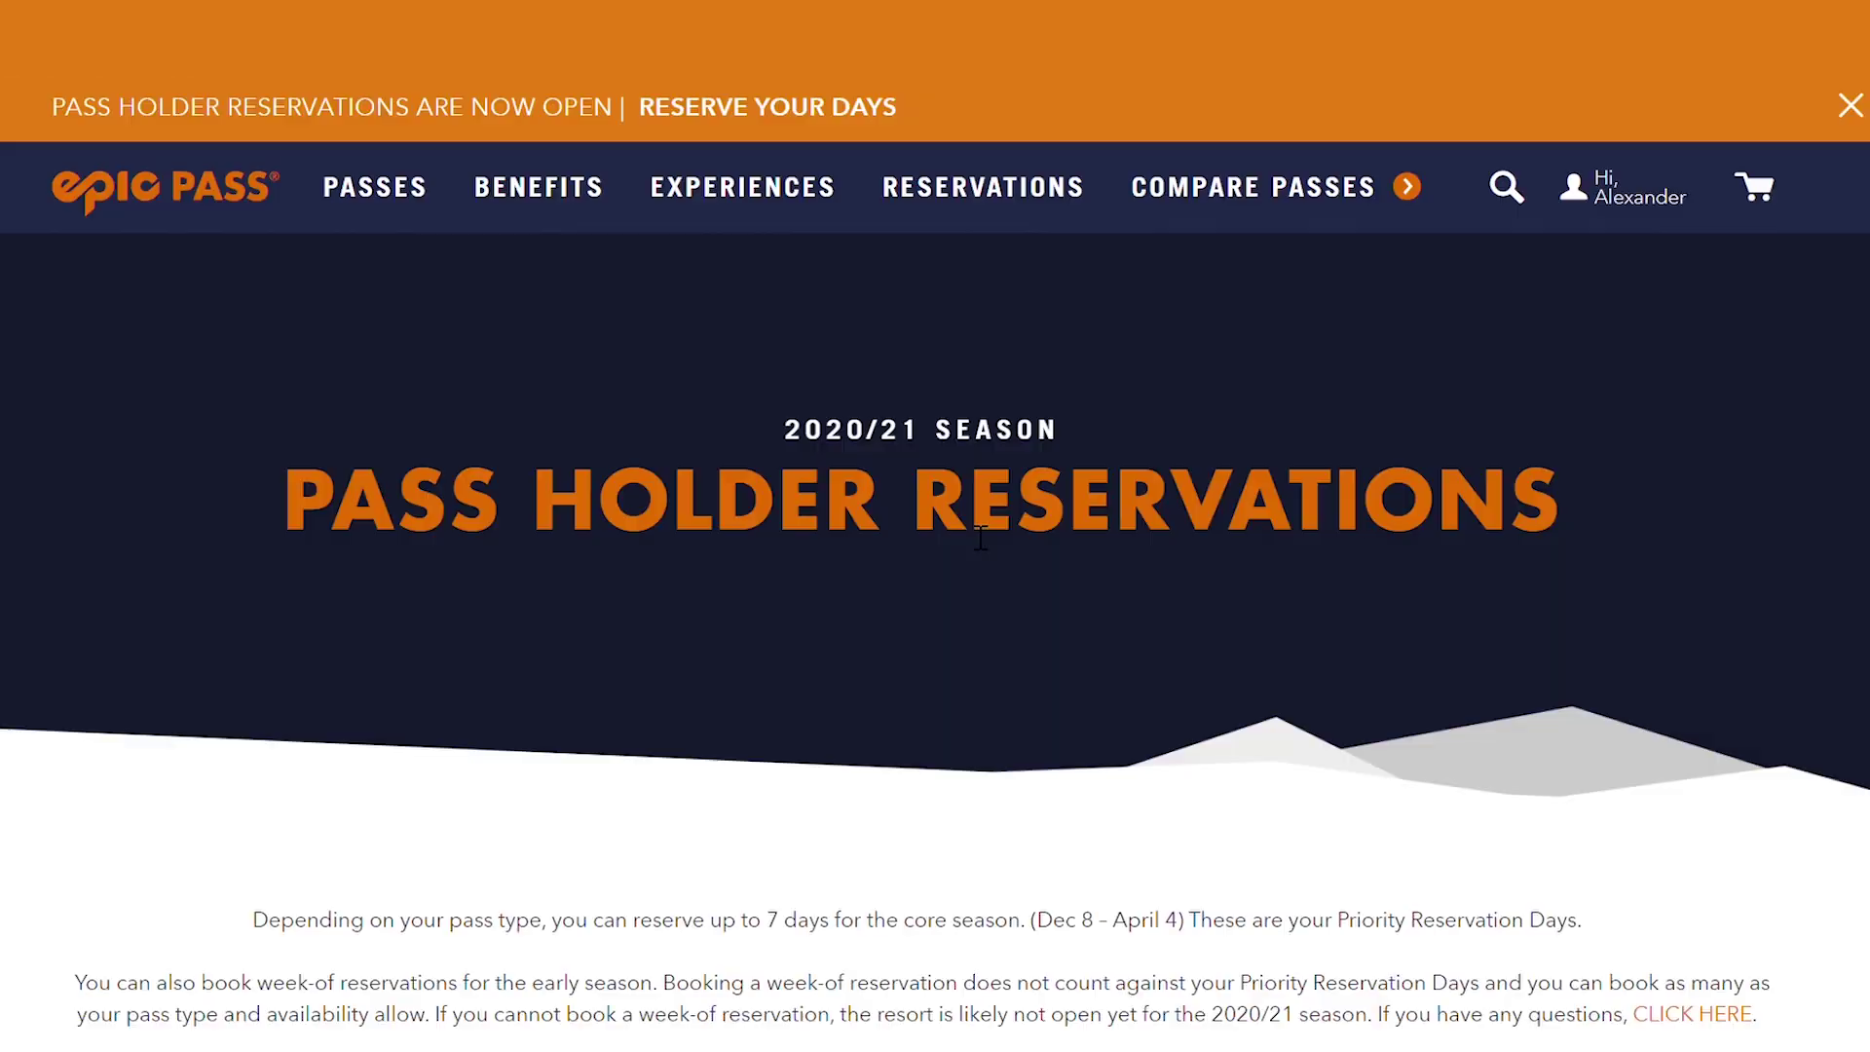
scroll(968, 535, down, 10)
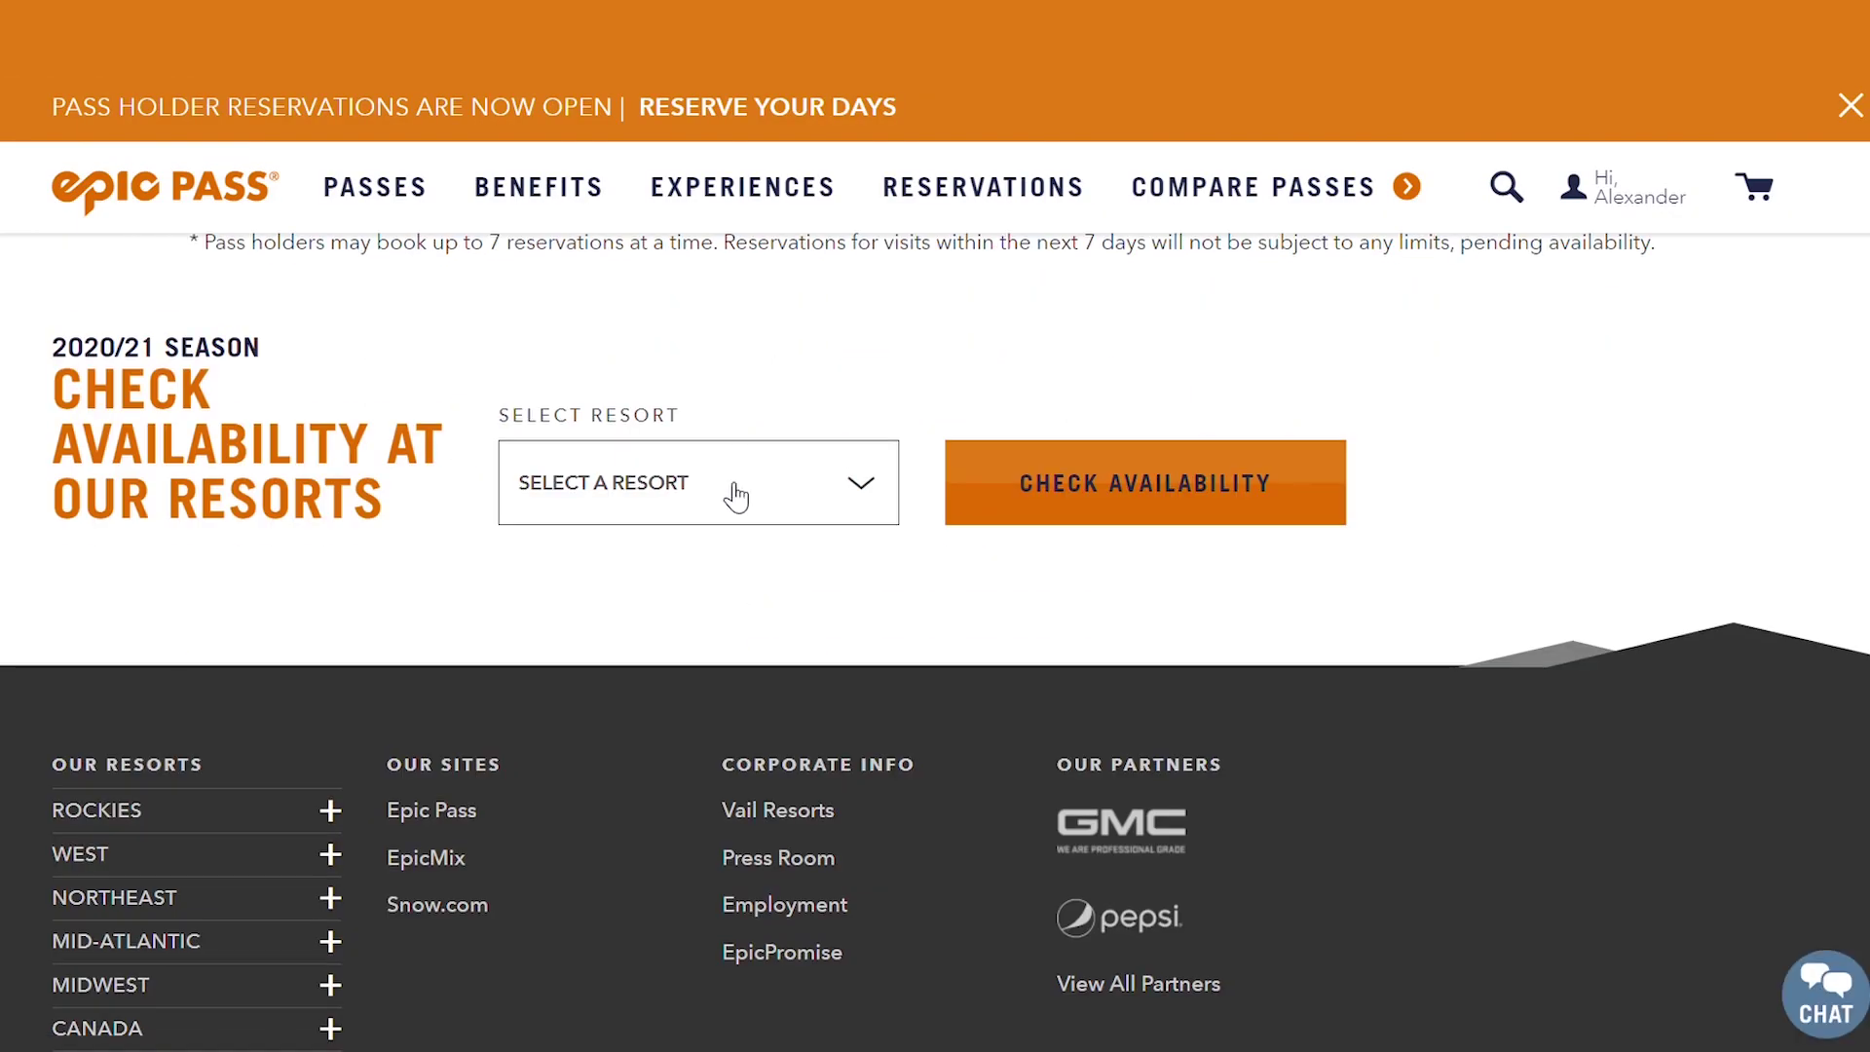
click(751, 526)
click(727, 882)
click(1069, 499)
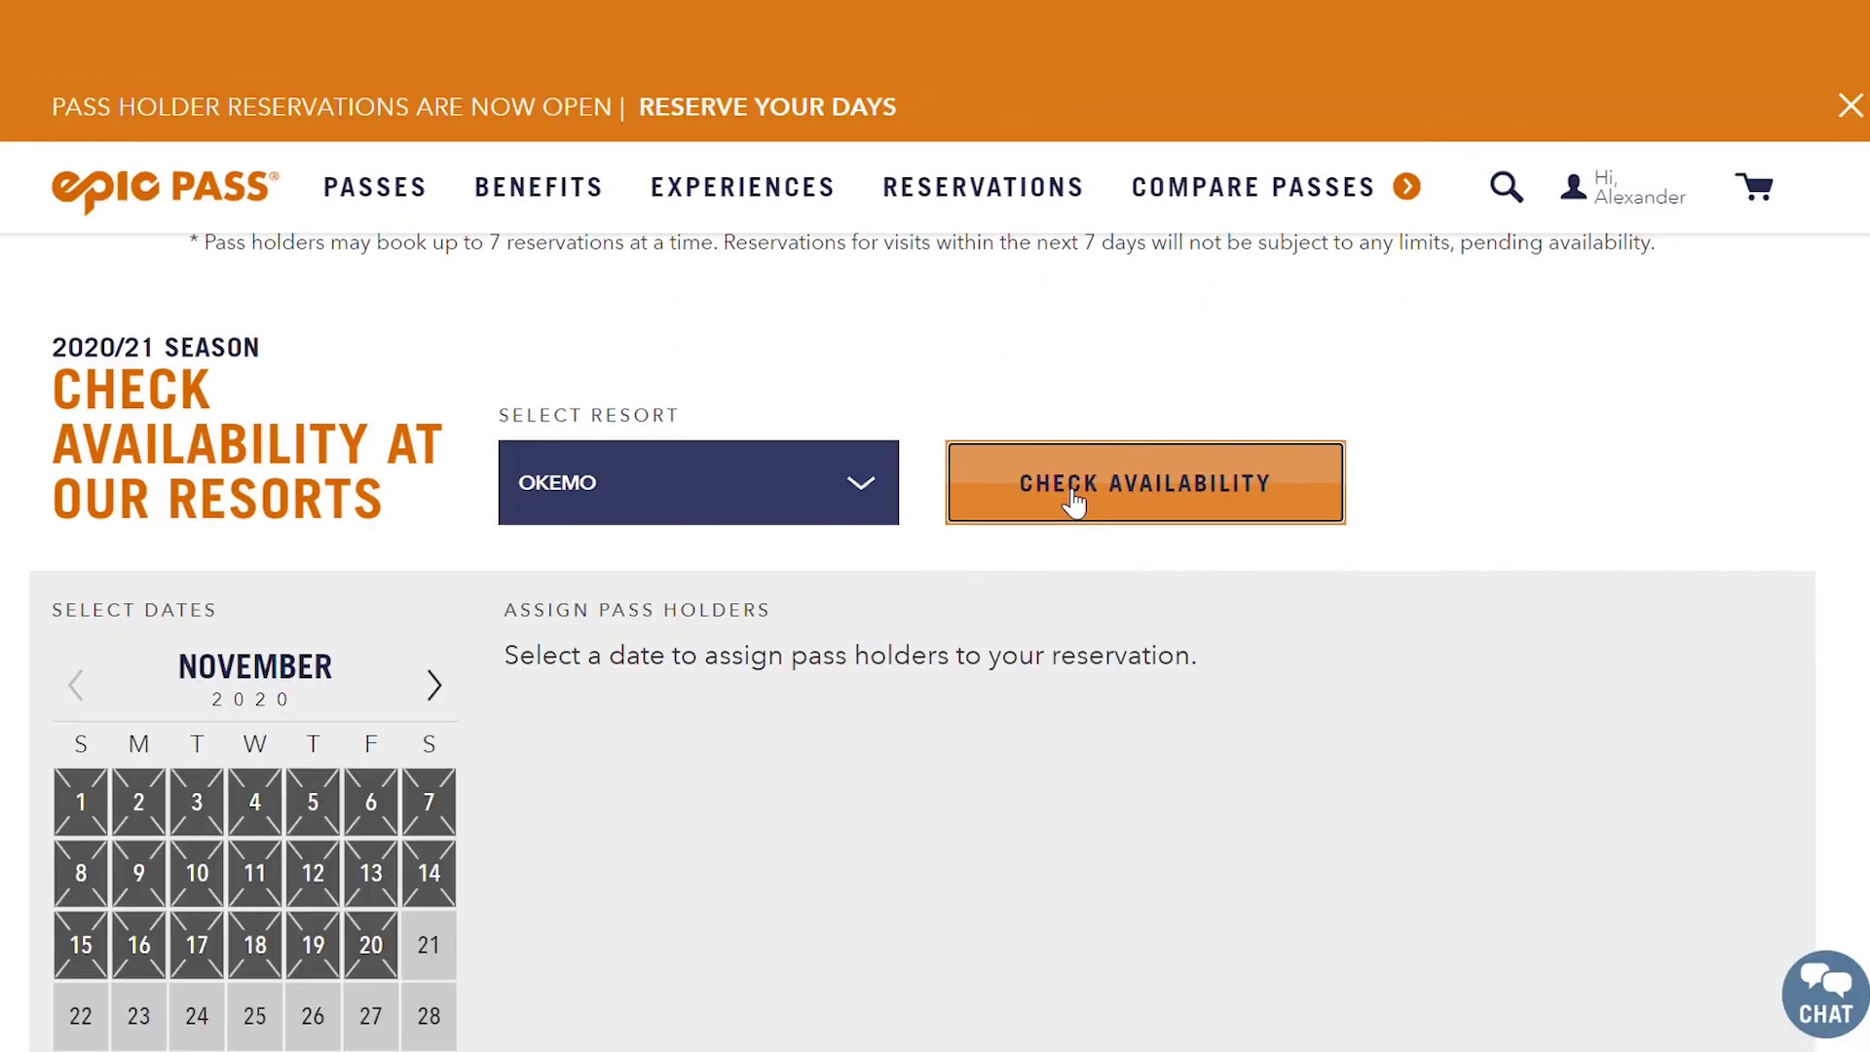